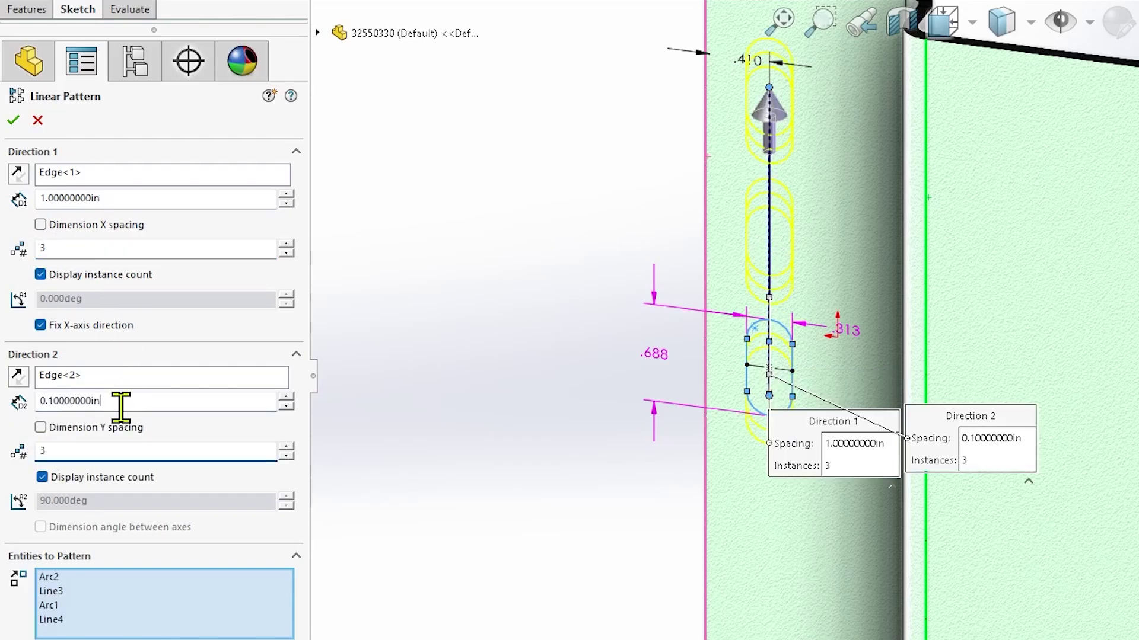
Set the slot pattern's Direction 2 spacing to 1 in, enable Dimension Y spacing, and accept the linear pattern.
drag(121, 407, 33, 415)
text(1)
key(Return)
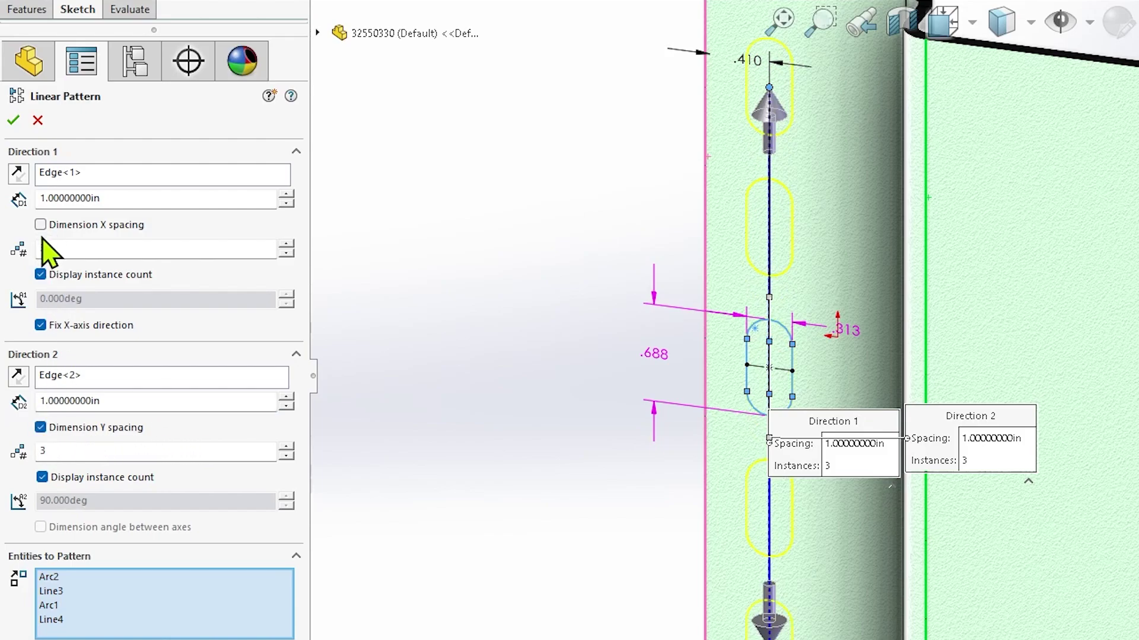
click(13, 121)
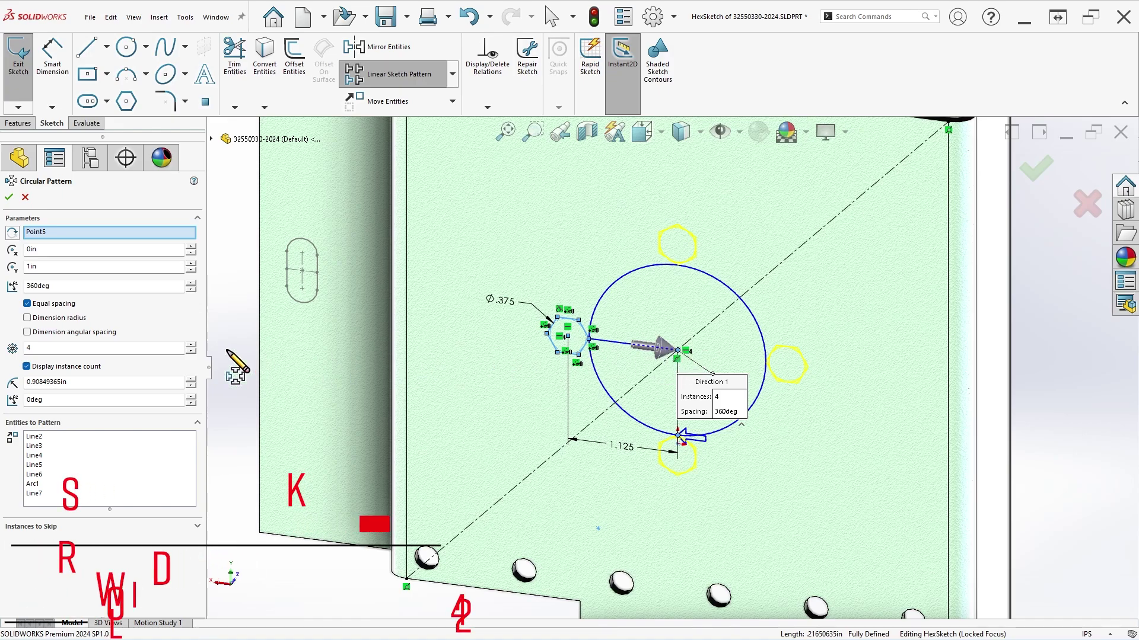
Set the circular hexagon pattern to 6 instances, accept it, and shift one of the copied hexagons to test its constraints.
double_click(25, 349)
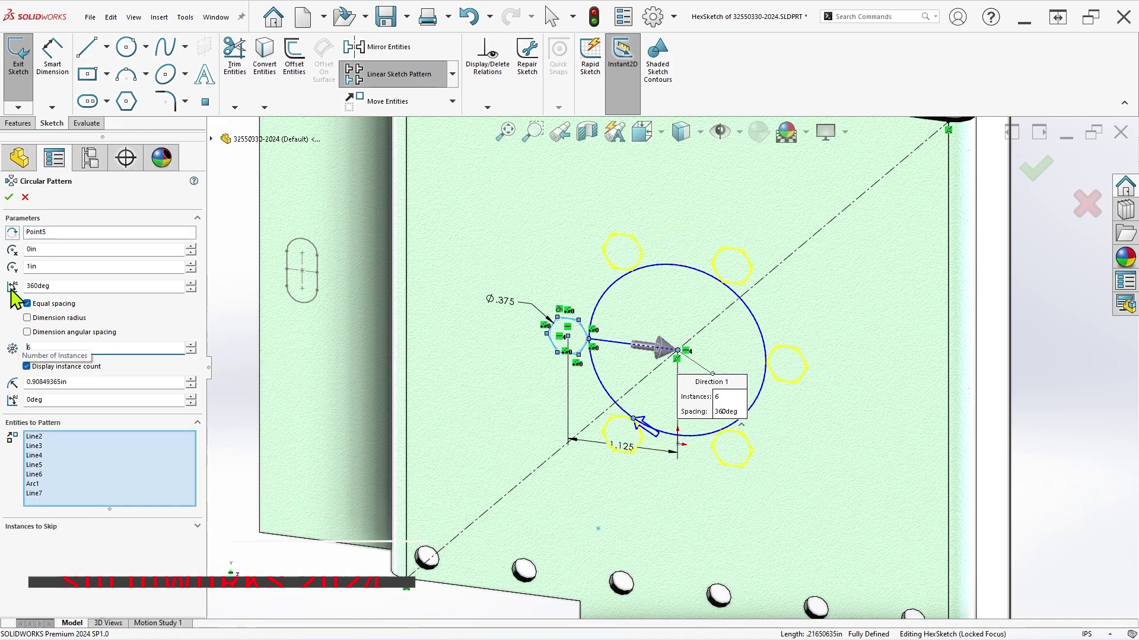
click(9, 197)
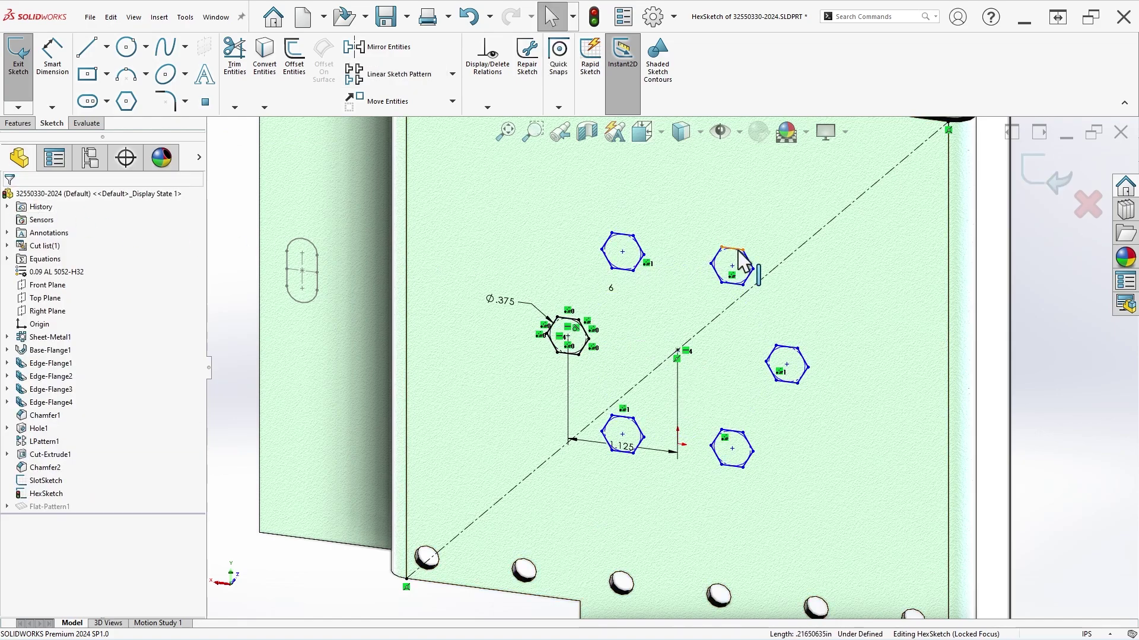
drag(735, 264, 785, 307)
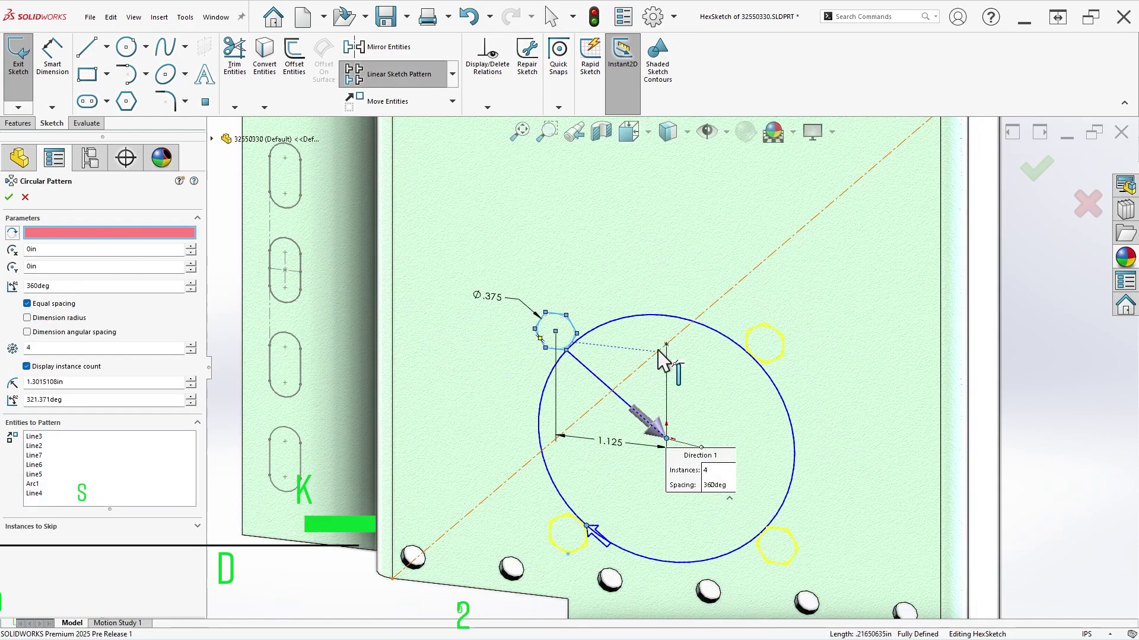
Centre the circular hexagon pattern on the midpoint of the diagonal construction line, set 6 instances, and accept it.
click(666, 344)
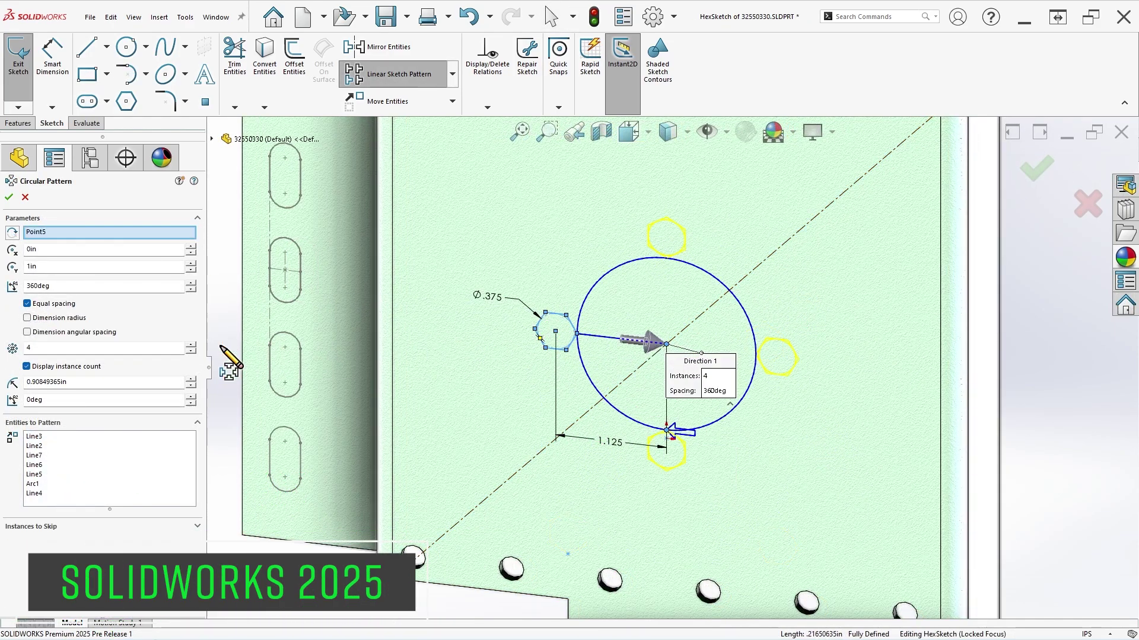
click(66, 349)
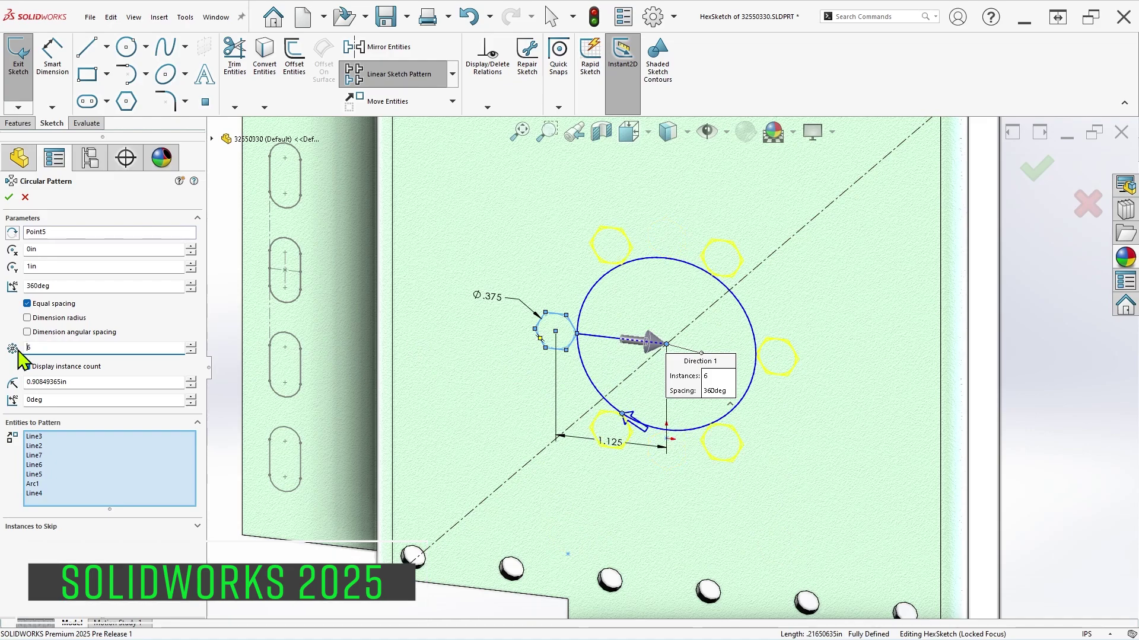
click(10, 197)
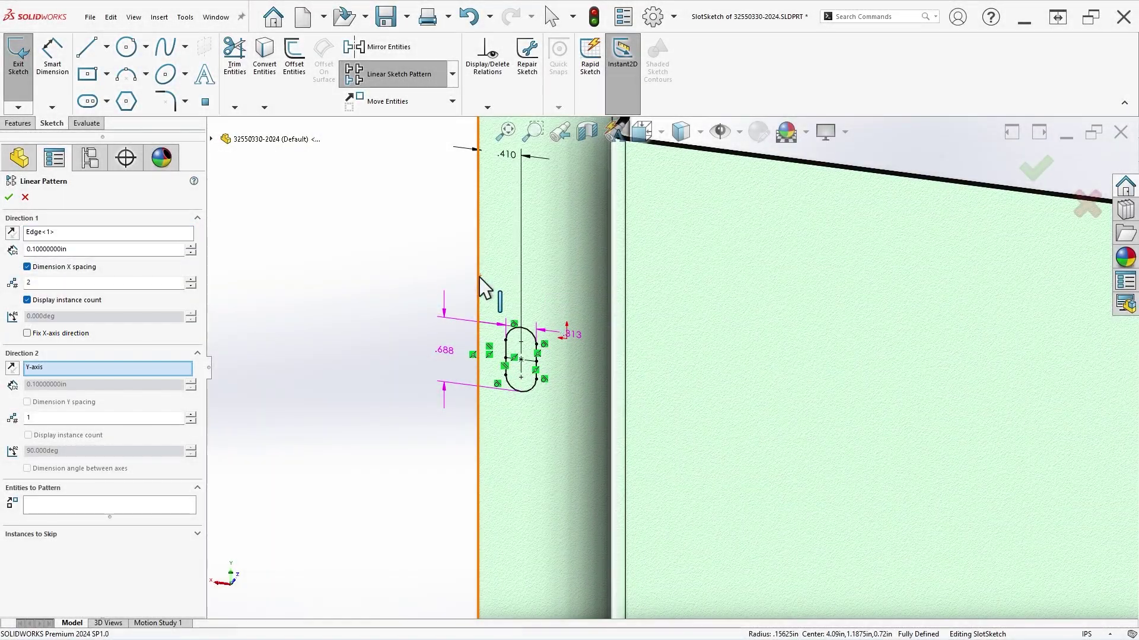
Use the vertical bend-side edge as Direction 2 and select the slot's two arcs and two lines as the entities to pattern.
click(625, 308)
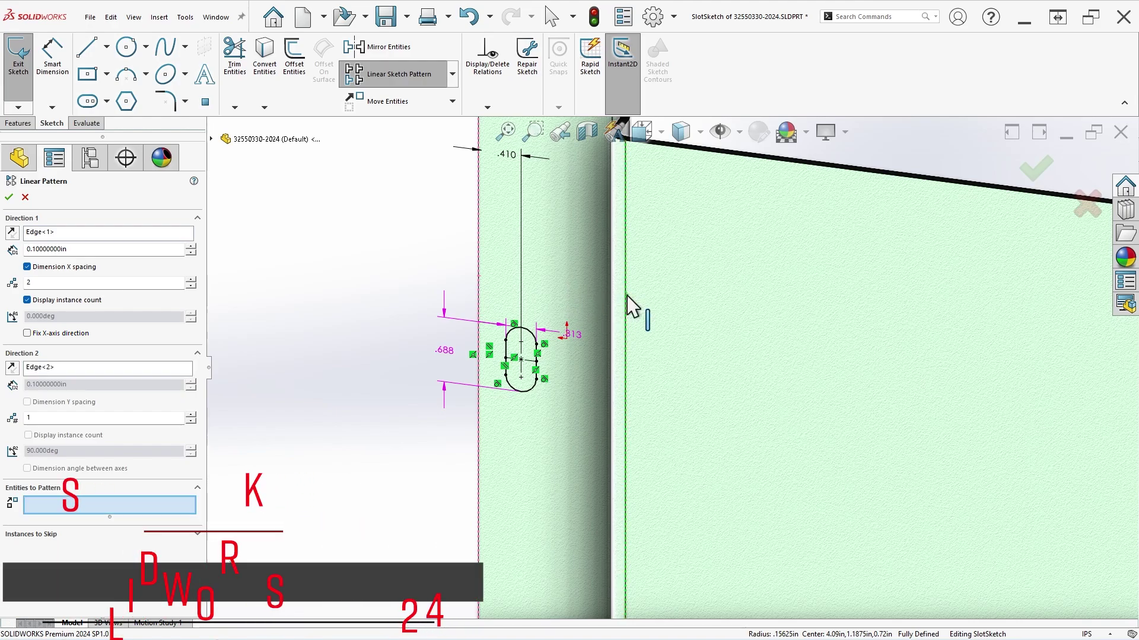
click(529, 333)
click(507, 356)
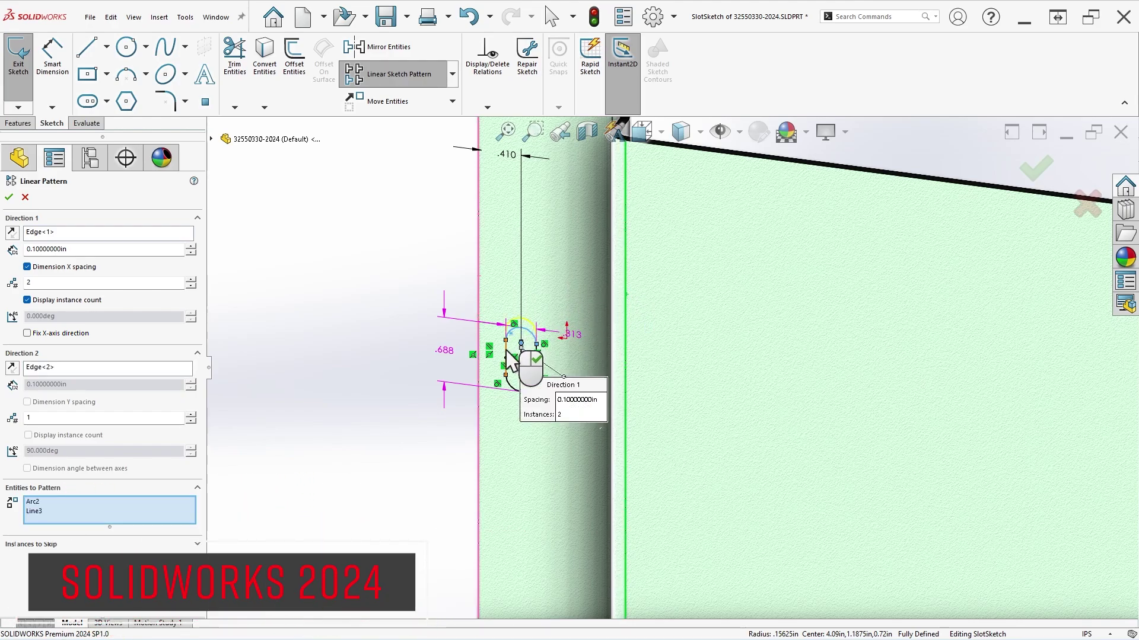
click(514, 391)
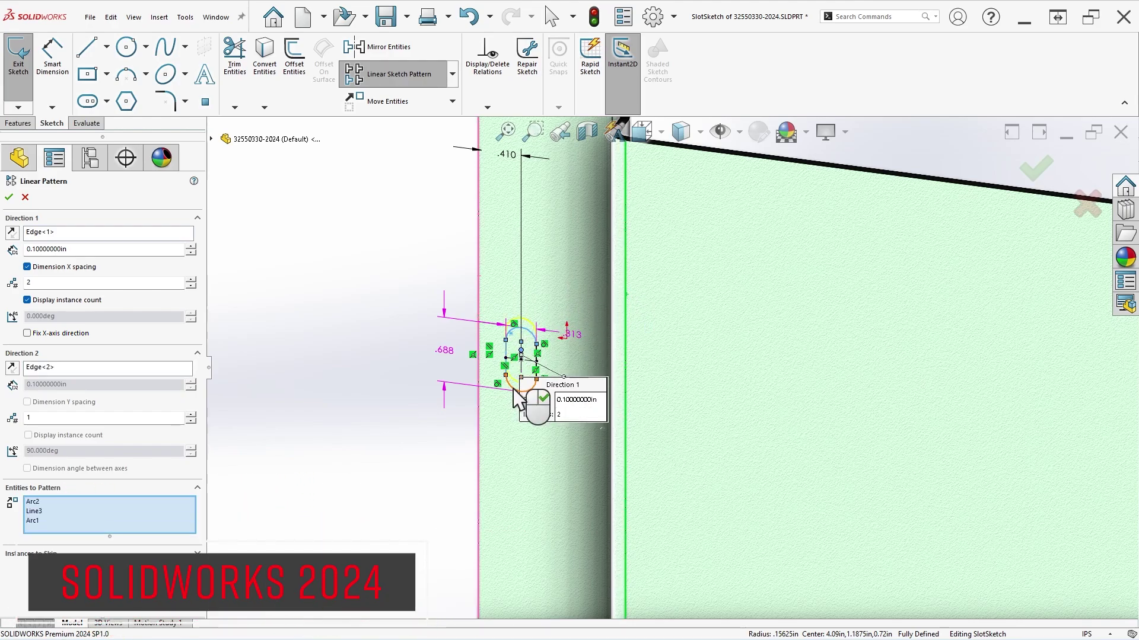
click(538, 362)
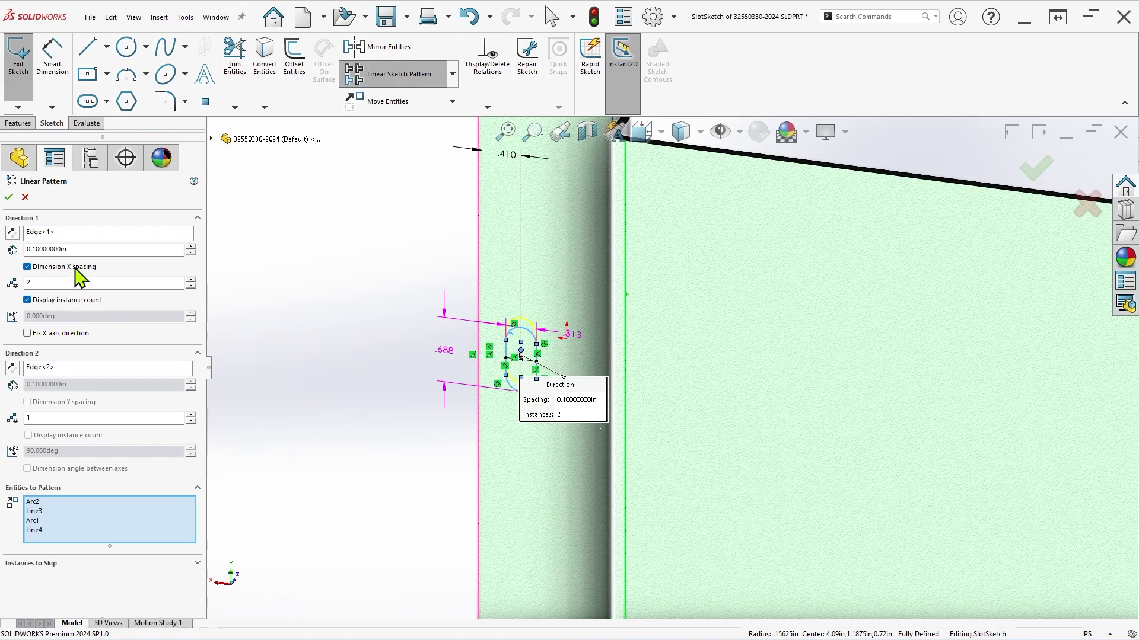
Set Direction 1 of the slot pattern to 3 instances spaced 1 in apart.
text(1)
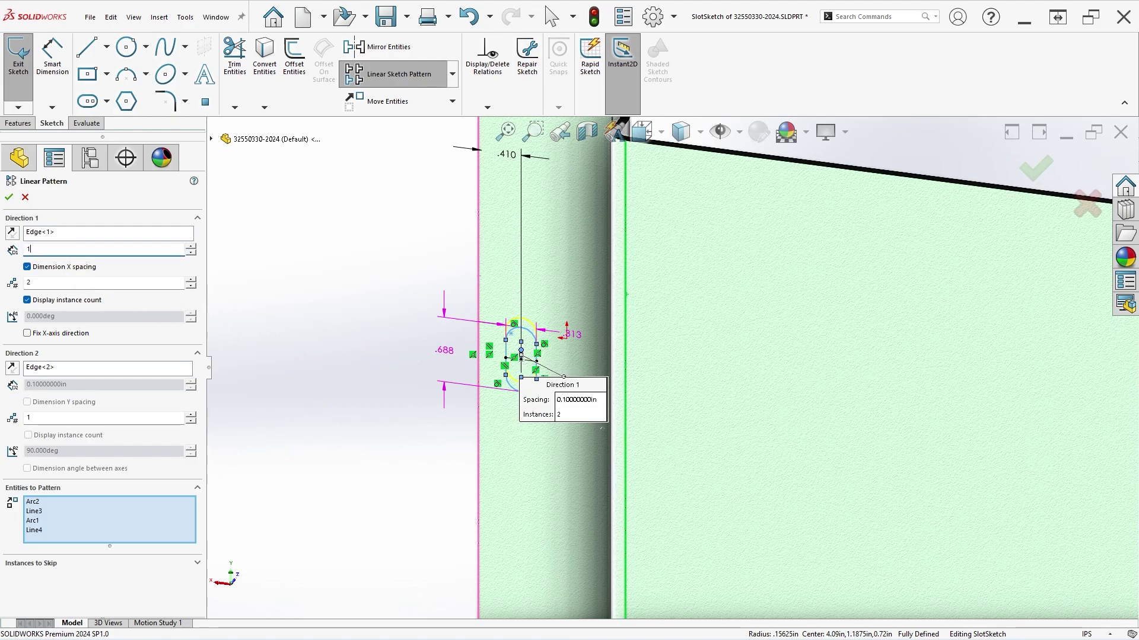
key(Tab)
text(3)
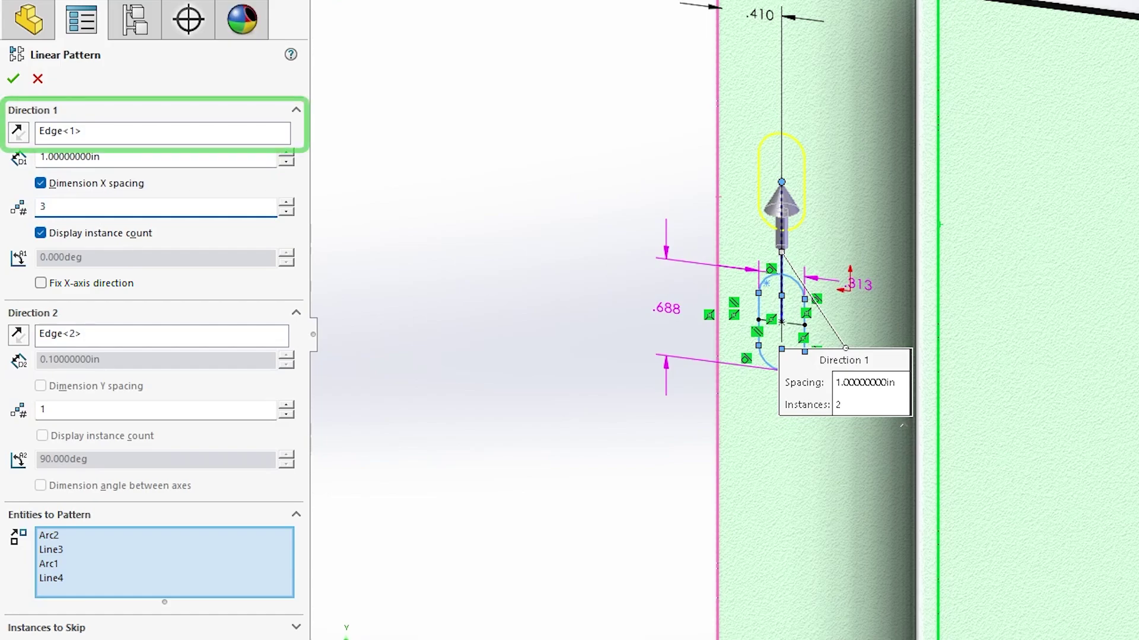
Set Direction 2 to 3 instances spaced 1 in apart, accept the pattern, and test-move a copied slot below the original.
double_click(47, 409)
text(3)
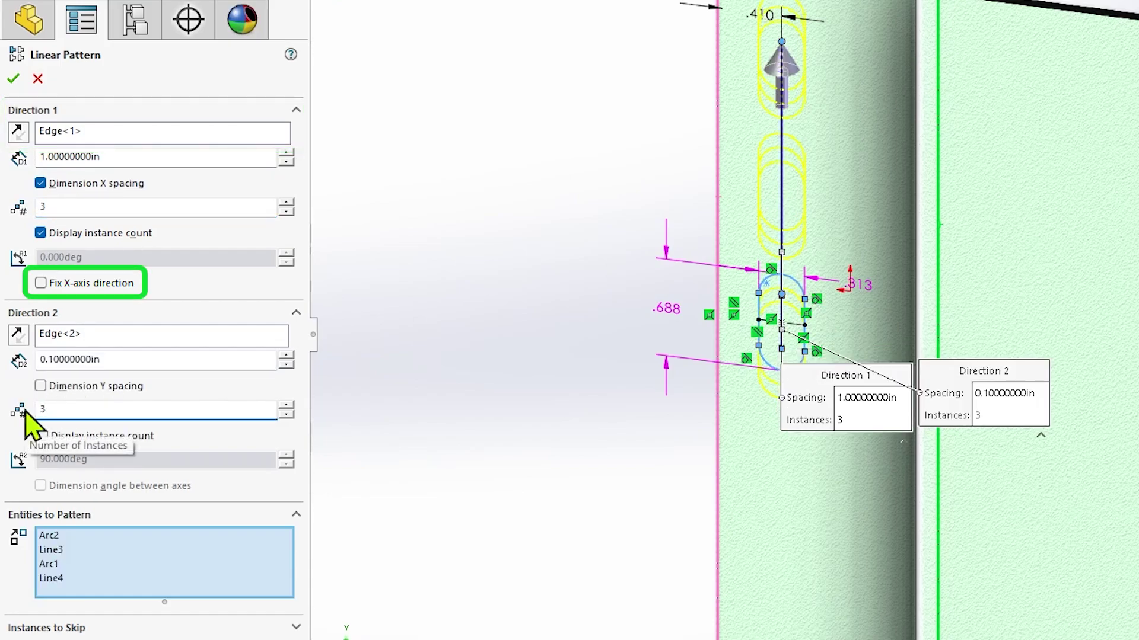
double_click(113, 360)
text(1)
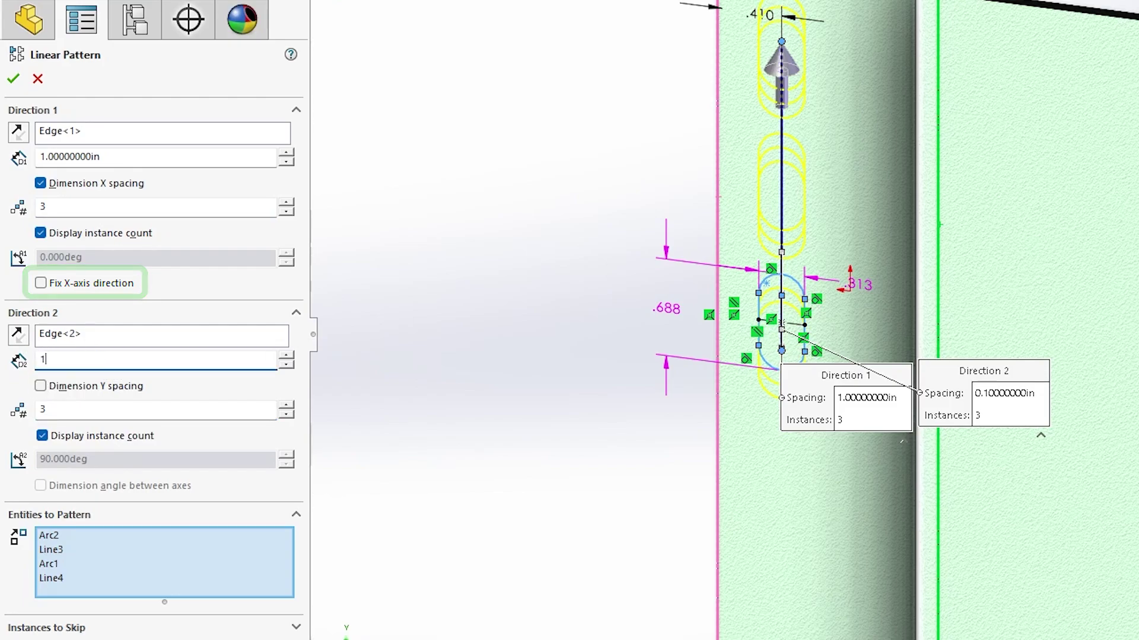
key(Return)
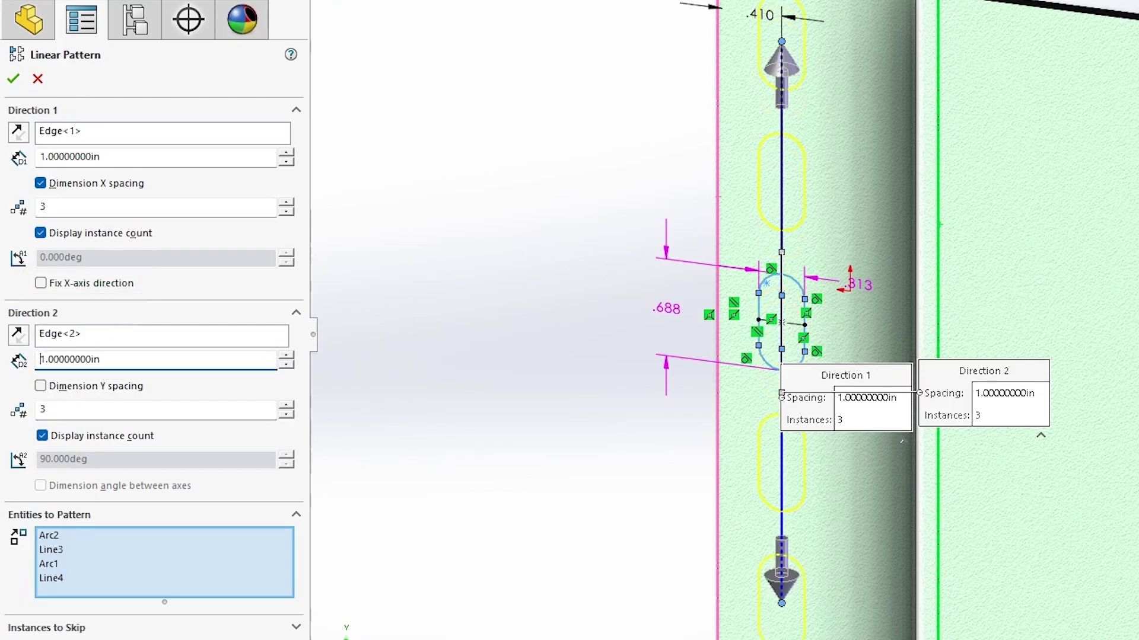
click(14, 80)
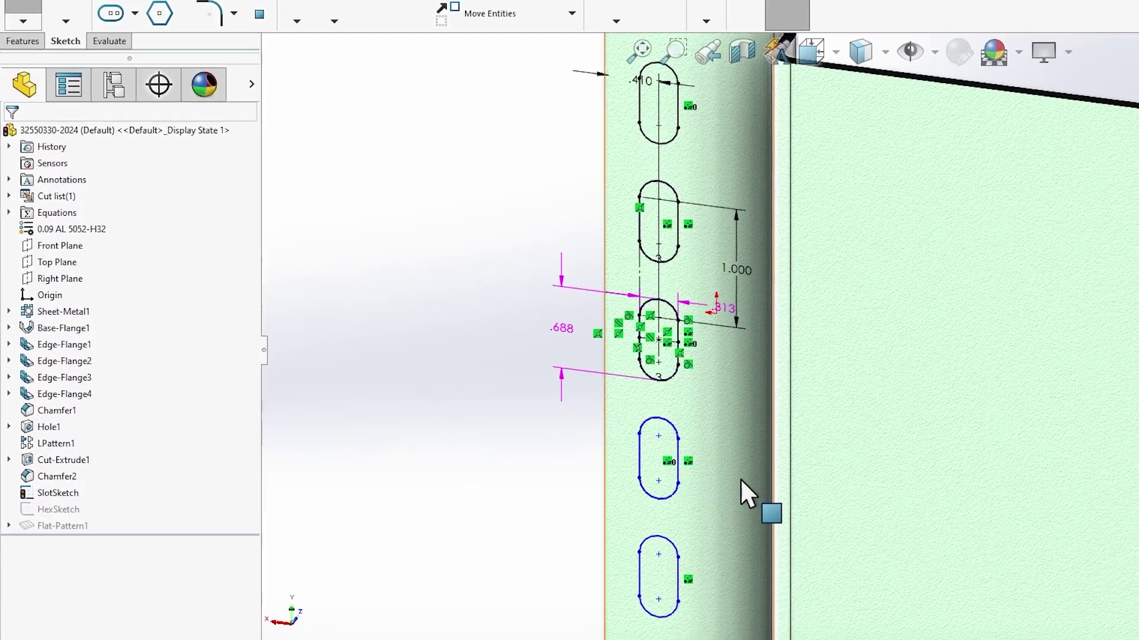
drag(561, 459, 451, 438)
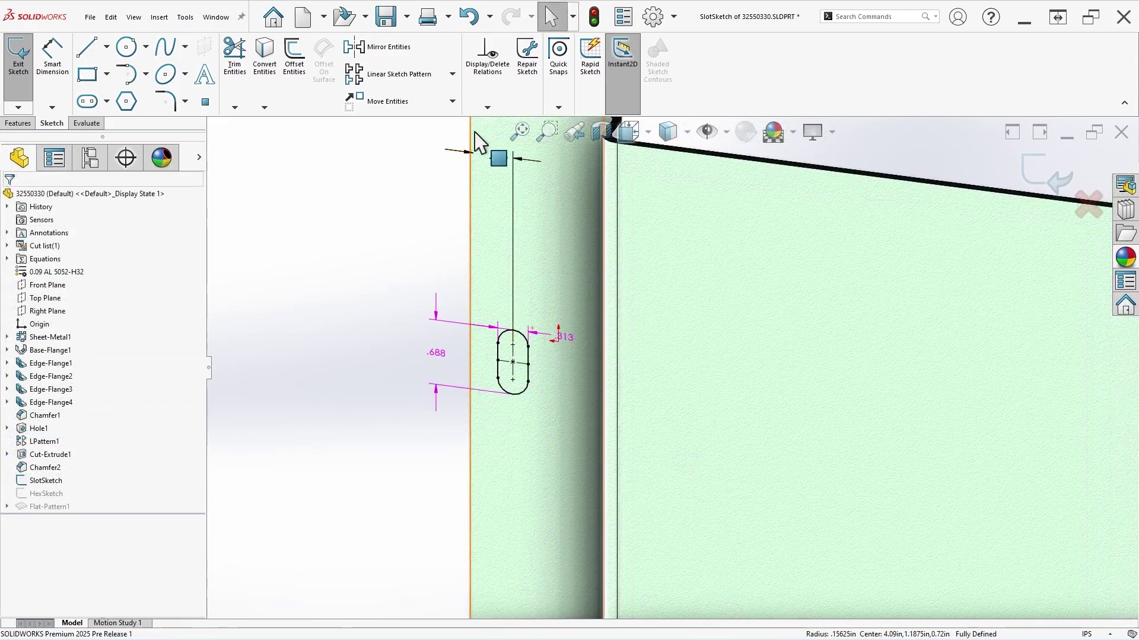
Start a linear sketch pattern of the slot's arcs and lines, using the outer flange edge and the bend-side edge as directions.
click(399, 73)
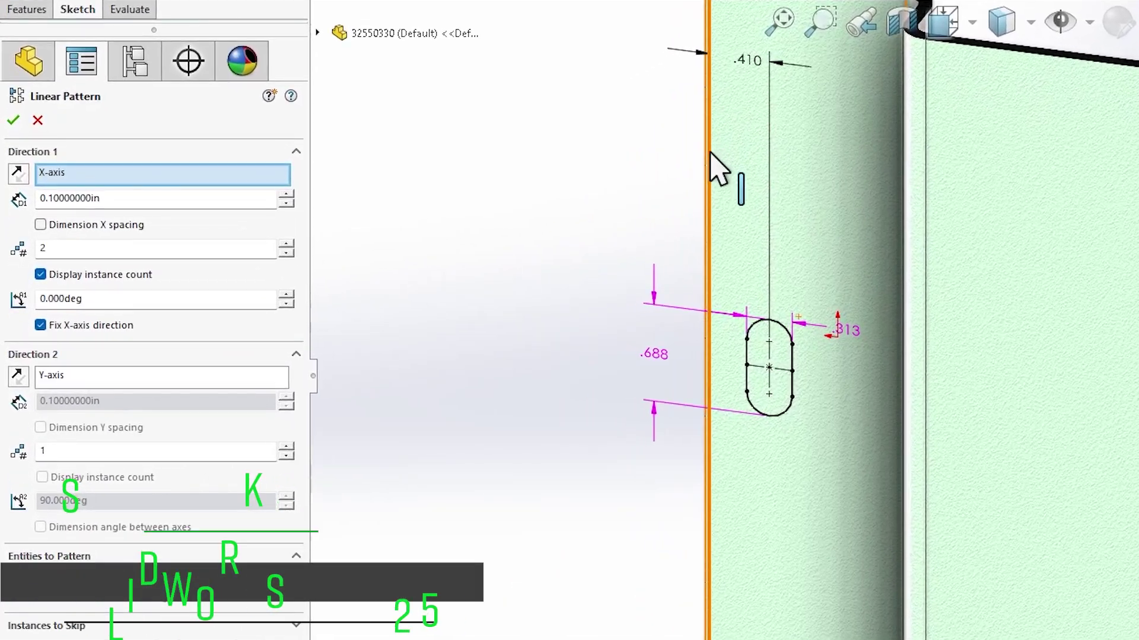
click(707, 163)
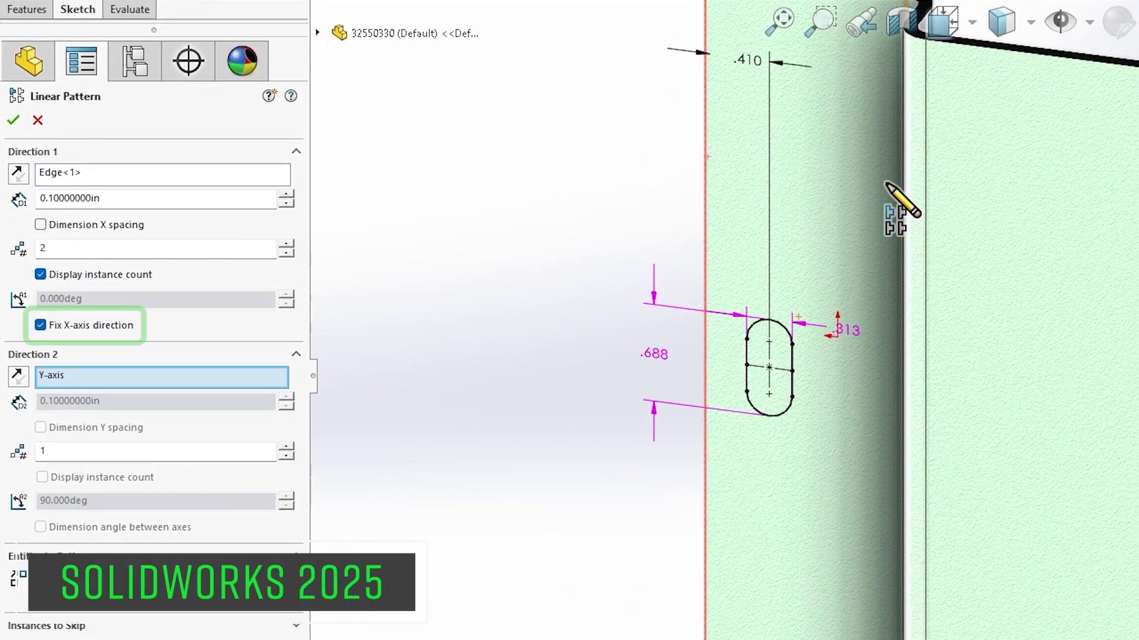
click(927, 200)
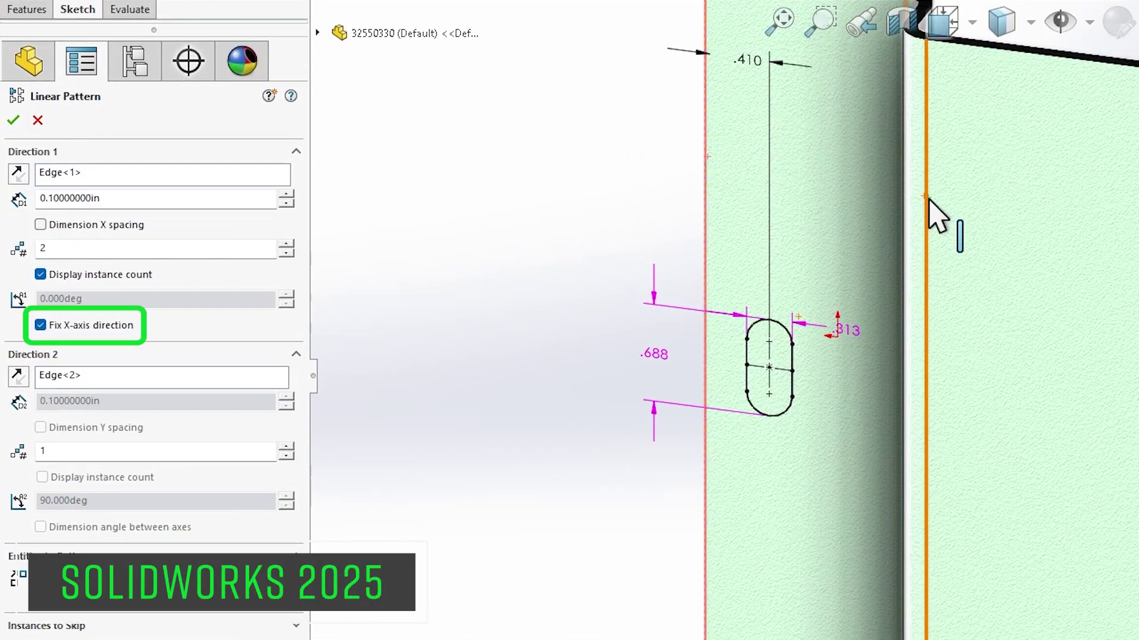
click(784, 326)
click(746, 377)
click(769, 415)
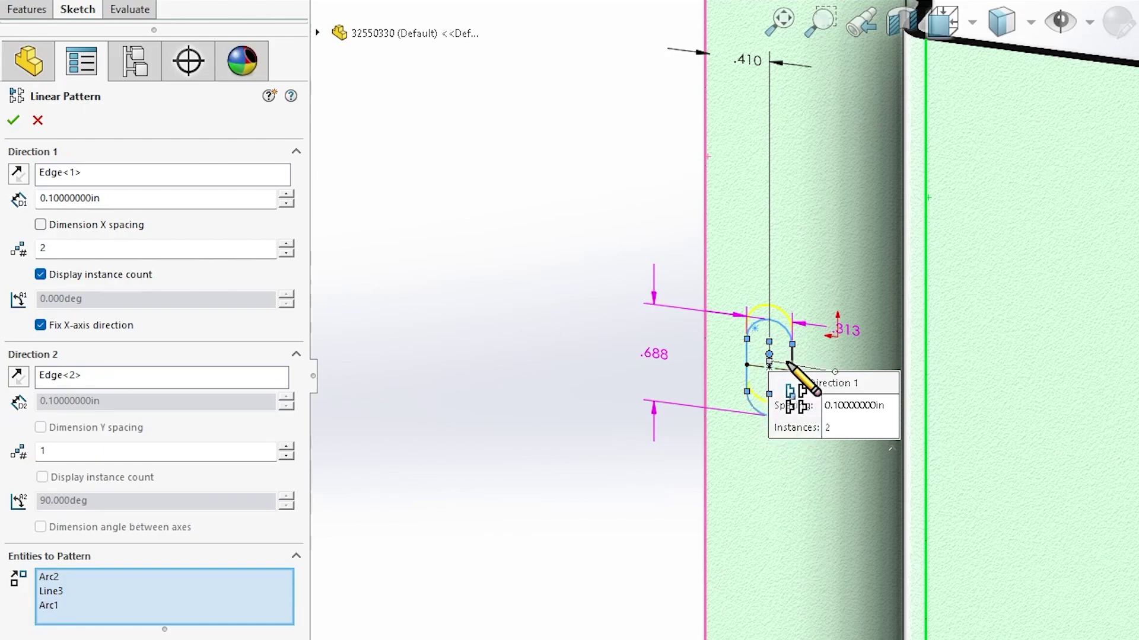
click(791, 359)
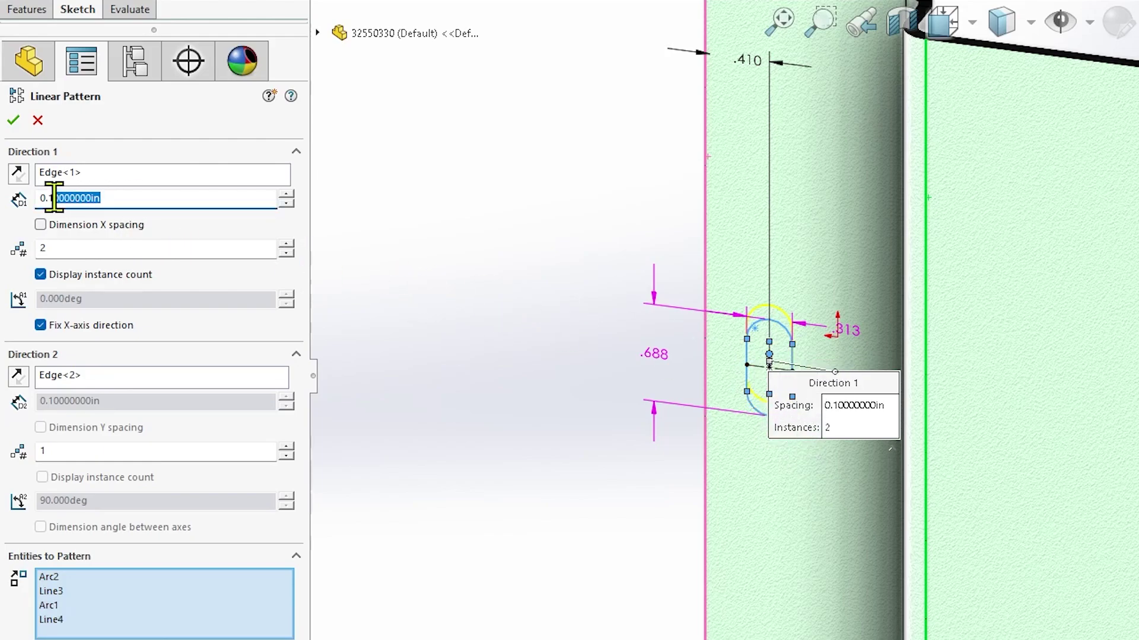
Set Direction 1 of the linear slot pattern to a 1 in spacing.
click(36, 201)
text(1)
key(Return)
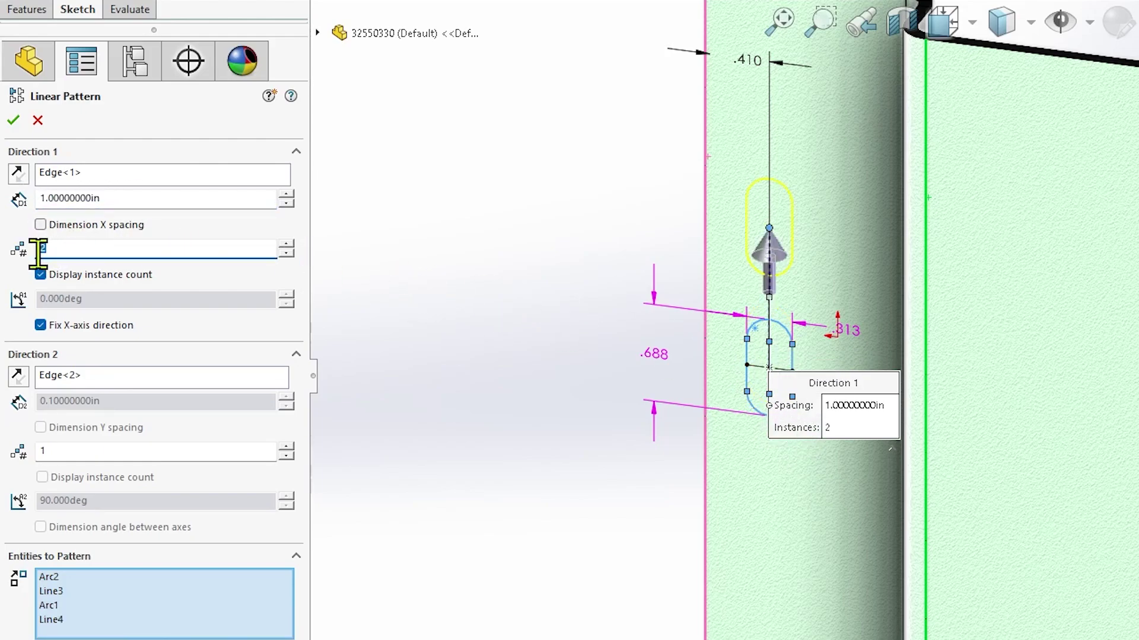
Set Direction 2 of the linear slot pattern to 3 instances with a 1 in spacing.
click(53, 456)
click(55, 402)
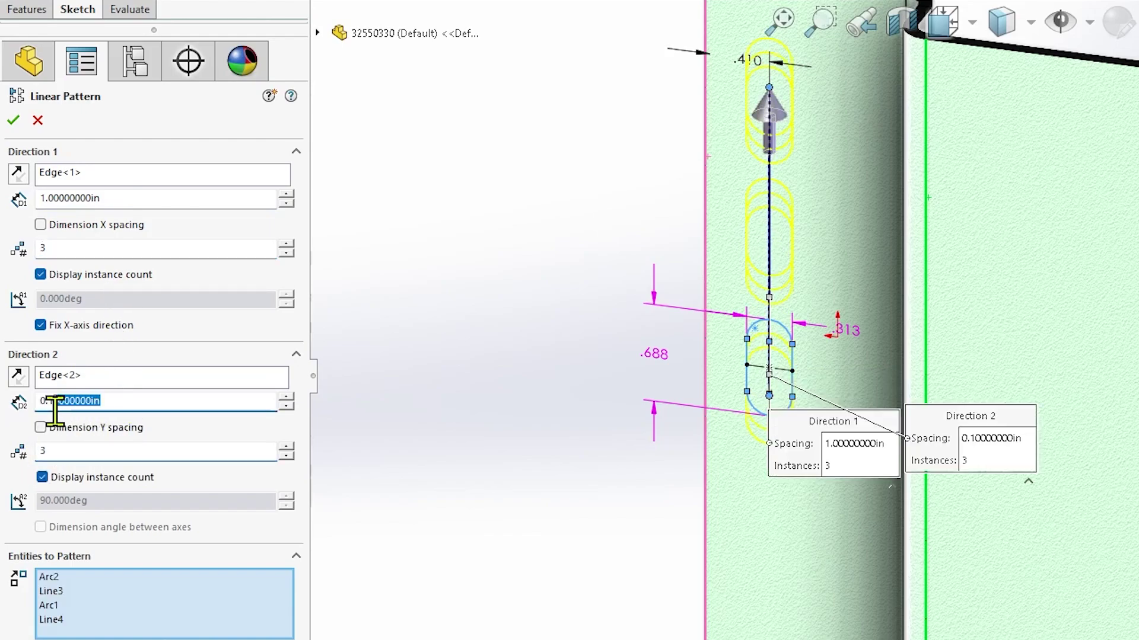
text(1)
key(Return)
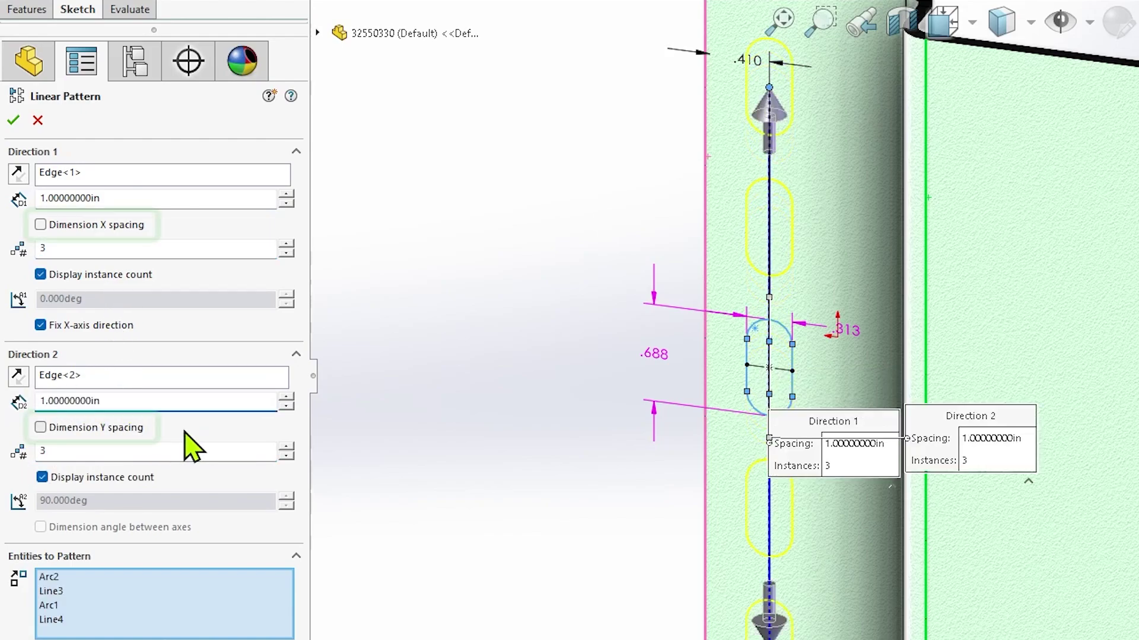
Enable dimensioned X and Y spacing, accept the slot pattern, and inspect the patterned slots on the flange.
click(40, 225)
click(13, 120)
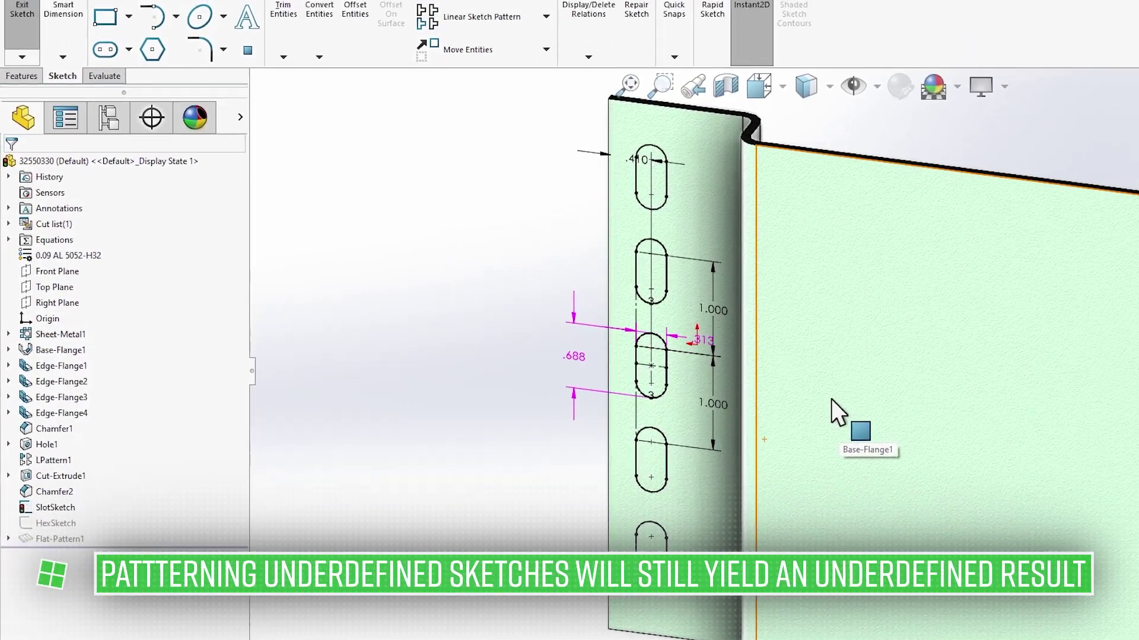
middle_drag(1044, 442, 1110, 412)
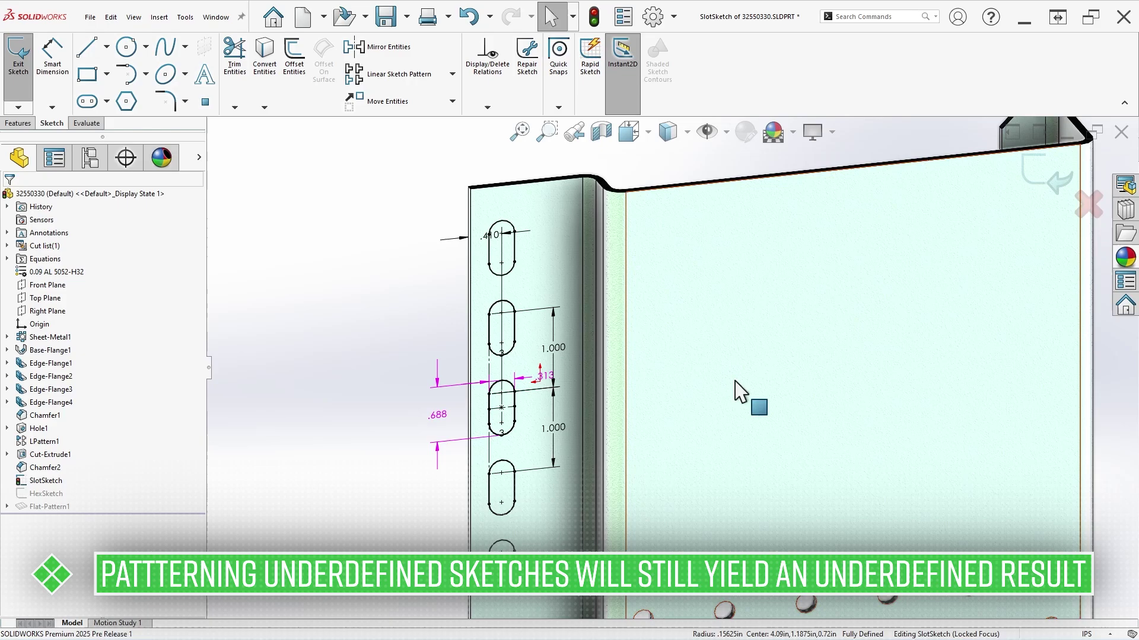
ctrl+middle_drag(740, 391, 782, 368)
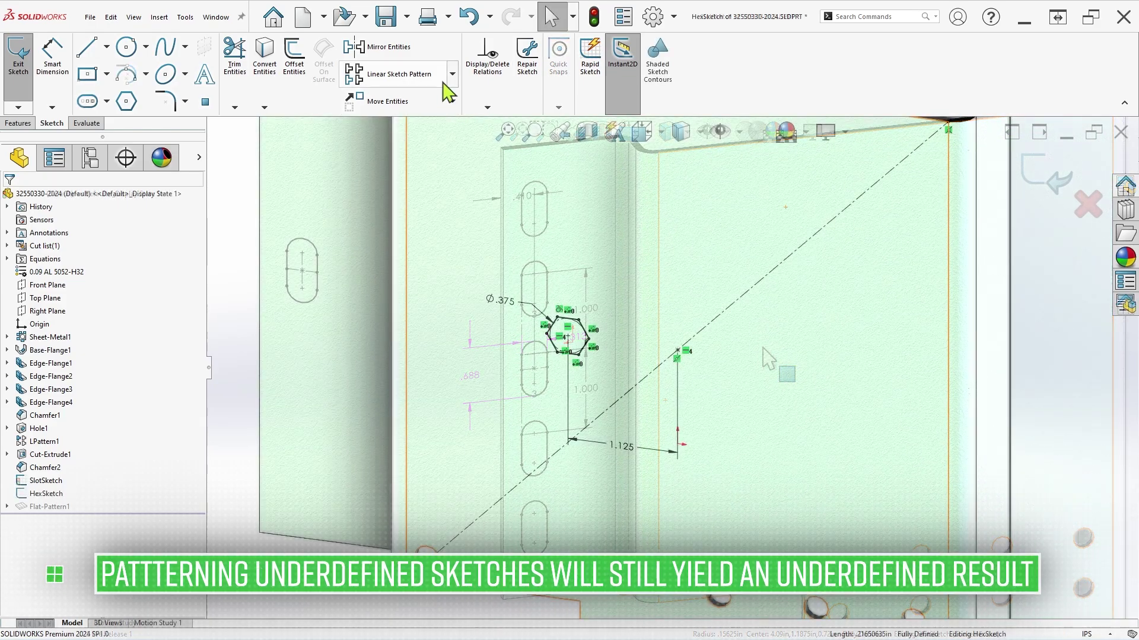
Set up a circular sketch pattern of the hexagon's sides and inner circle, centred on the midpoint of the diagonal construction line.
click(451, 73)
click(445, 109)
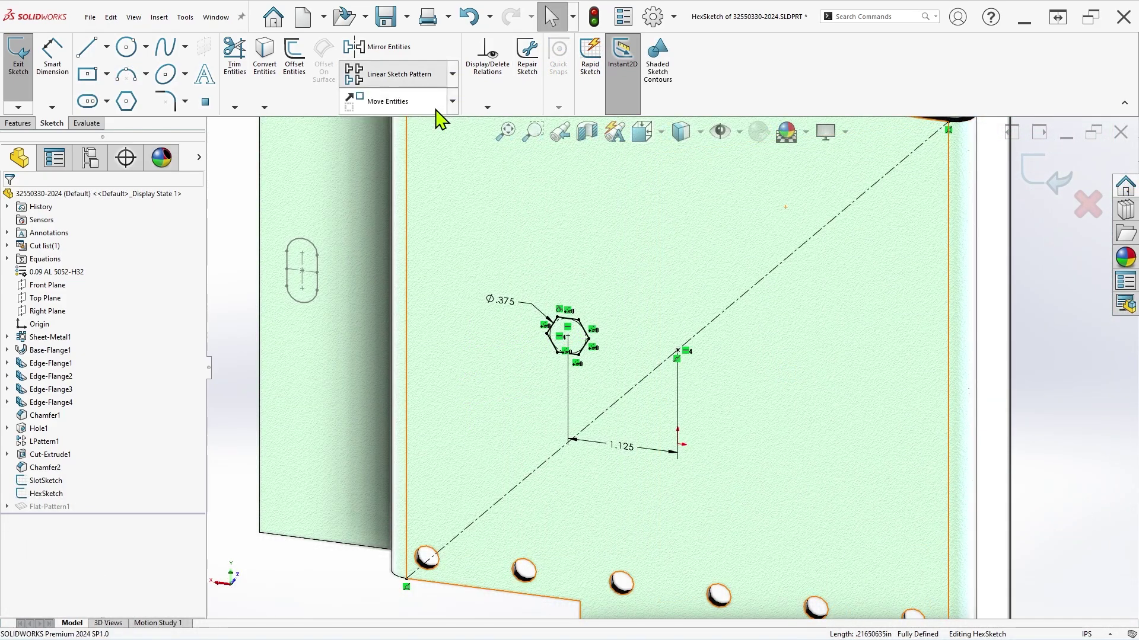
click(579, 339)
click(578, 348)
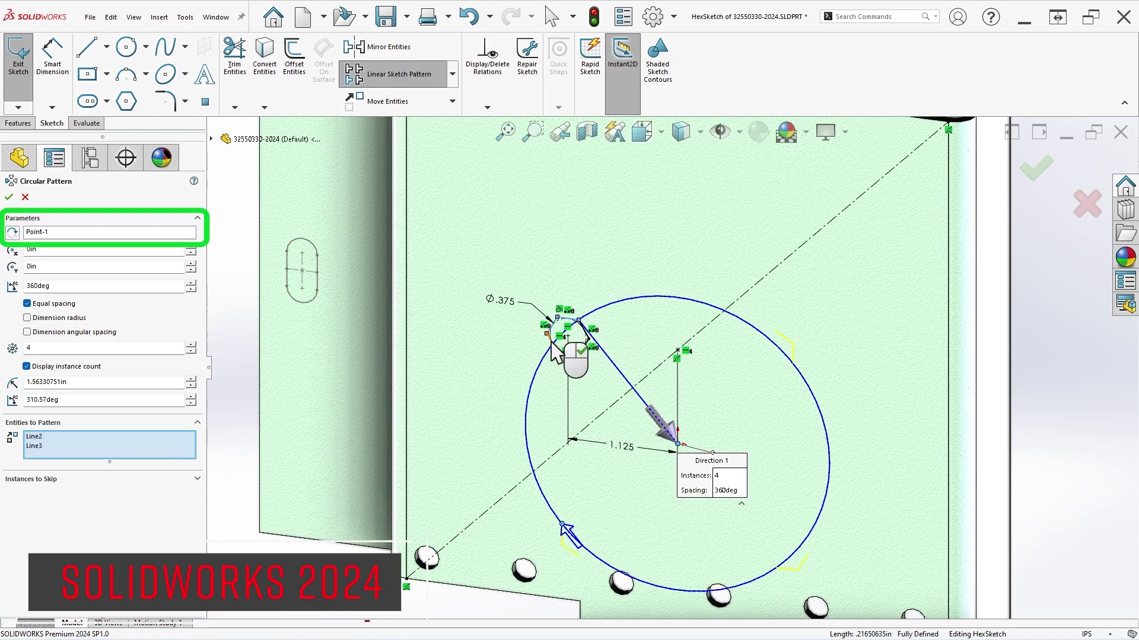
click(573, 356)
click(581, 354)
click(586, 344)
click(587, 336)
click(584, 327)
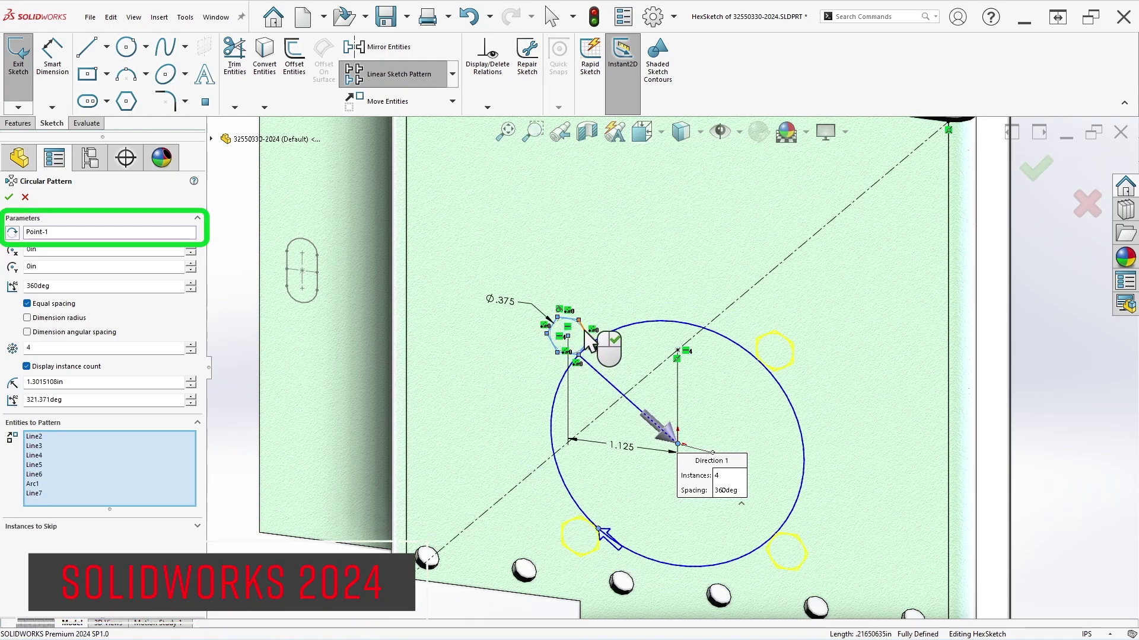
click(178, 233)
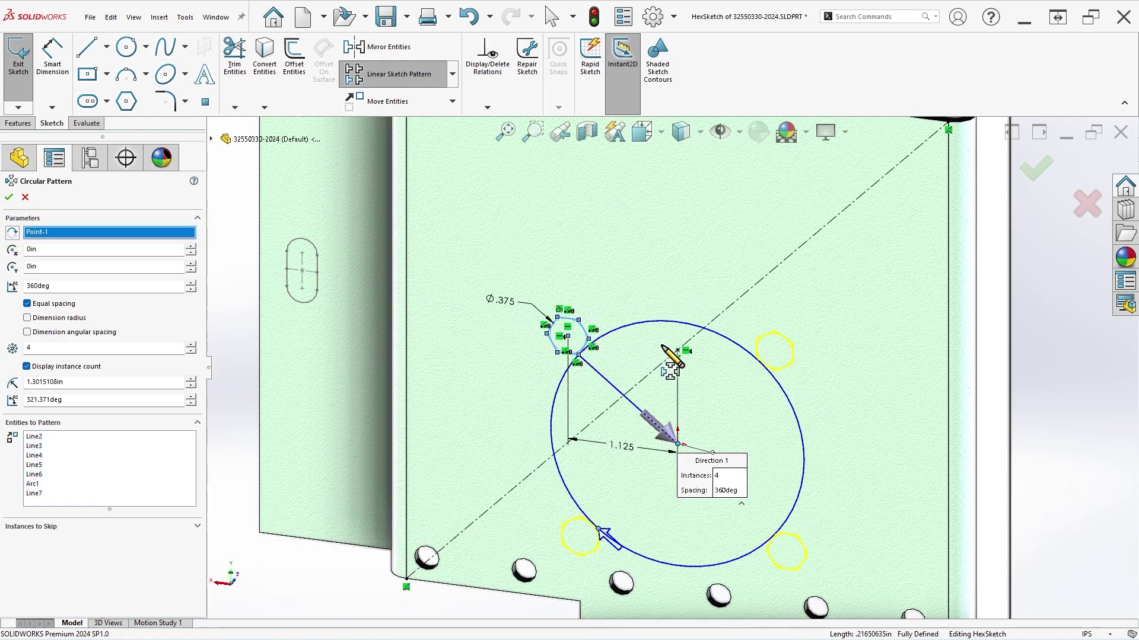
click(678, 352)
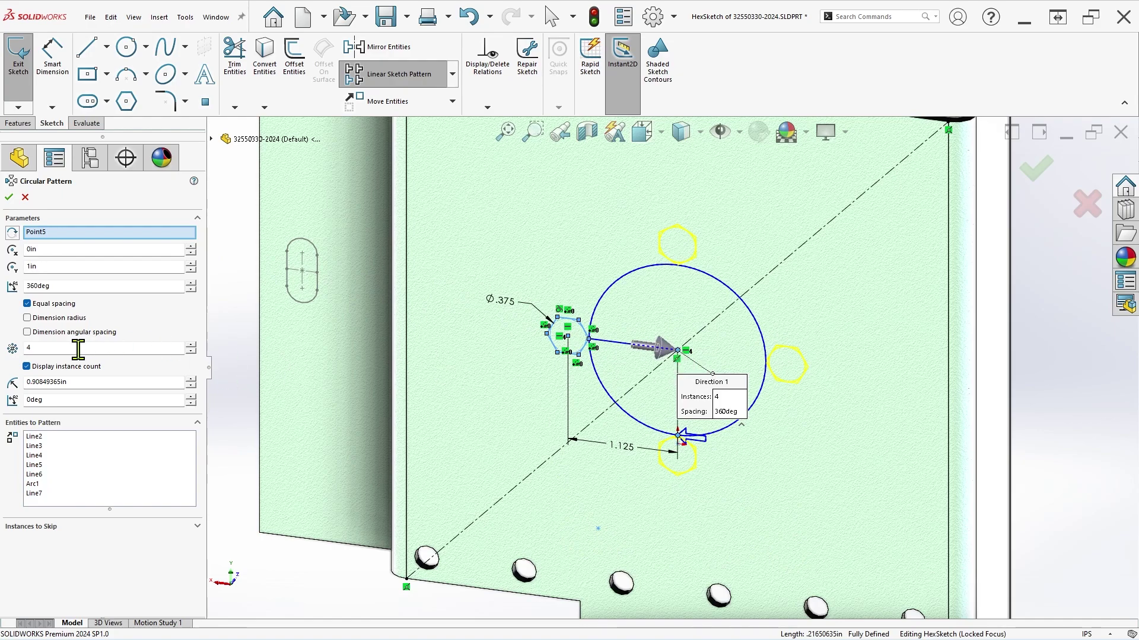
Set the circular hexagon pattern to 6 instances, accept it, and test one patterned hexagon by pulling it away from its place.
drag(78, 350, 19, 349)
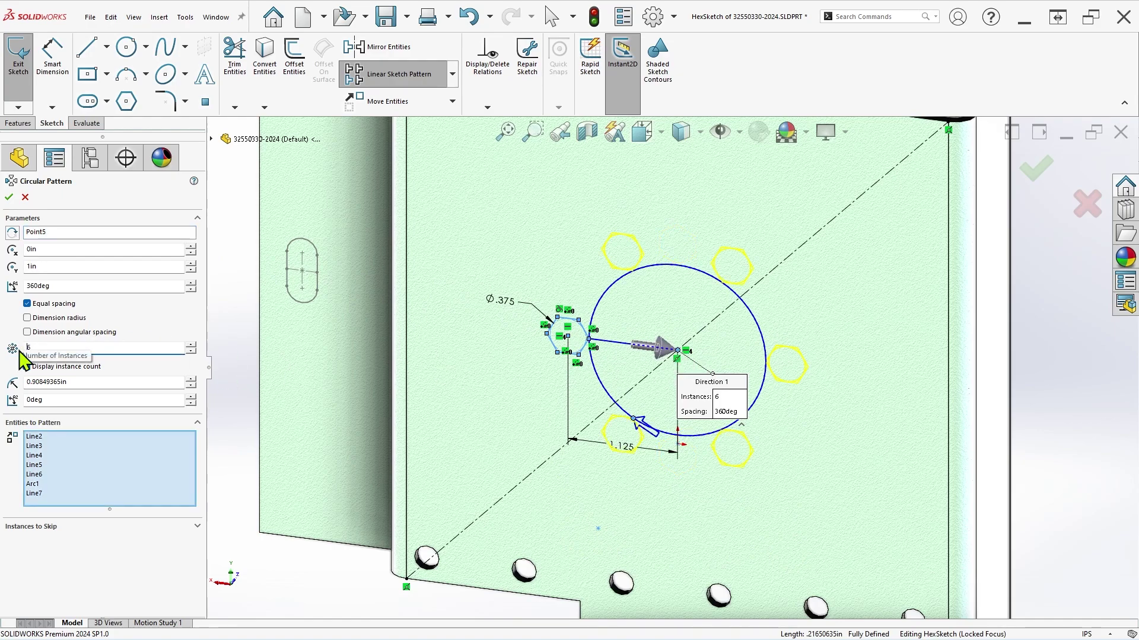
click(9, 198)
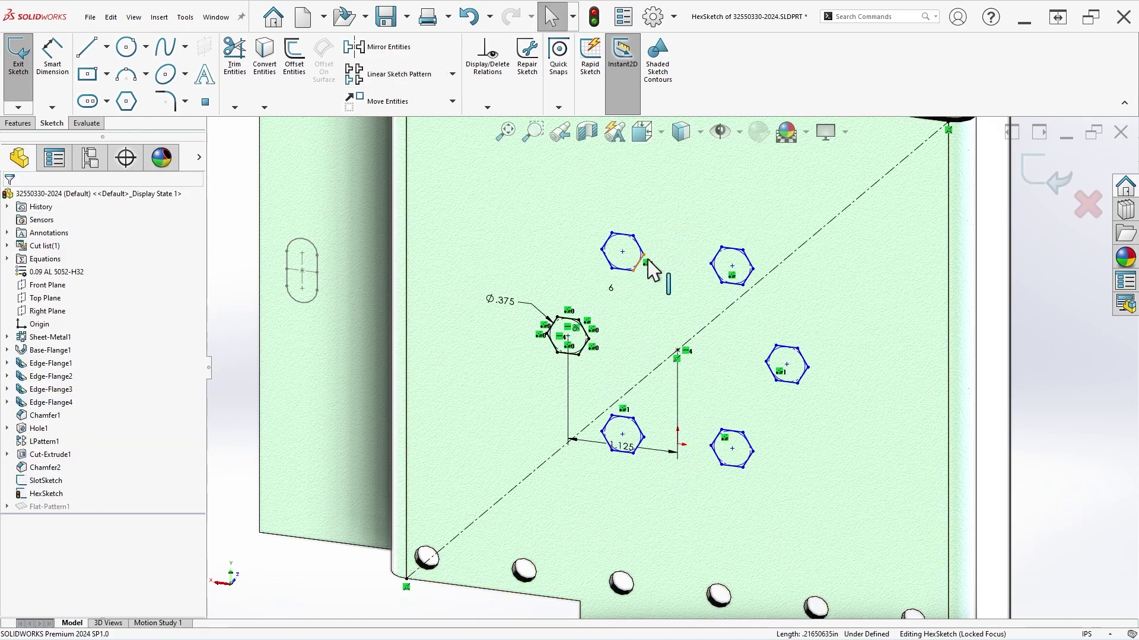
drag(742, 256, 780, 305)
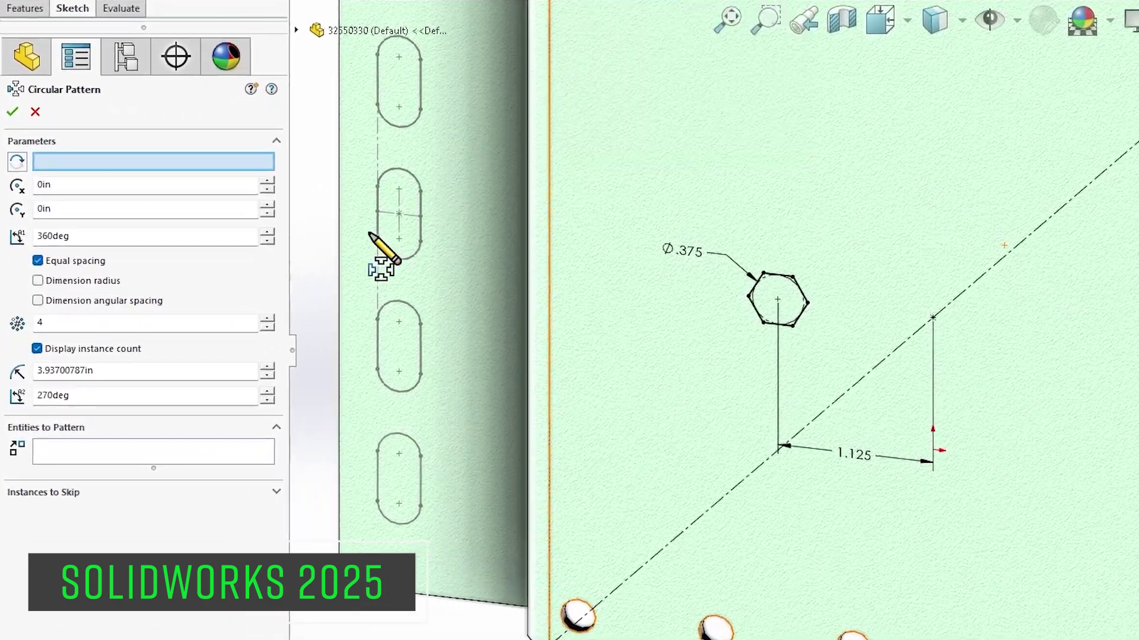
In the SOLIDWORKS 2025 part, choose the hexagon's six sides and its inner circle as the entities for the circular sketch pattern.
click(240, 453)
click(756, 291)
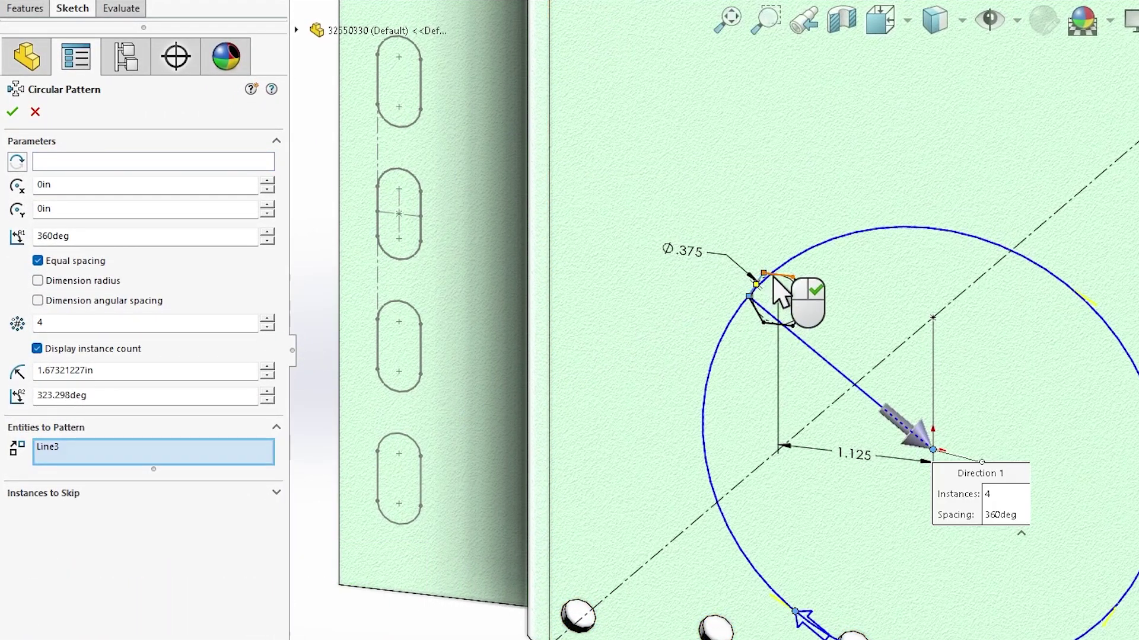
click(800, 291)
click(805, 294)
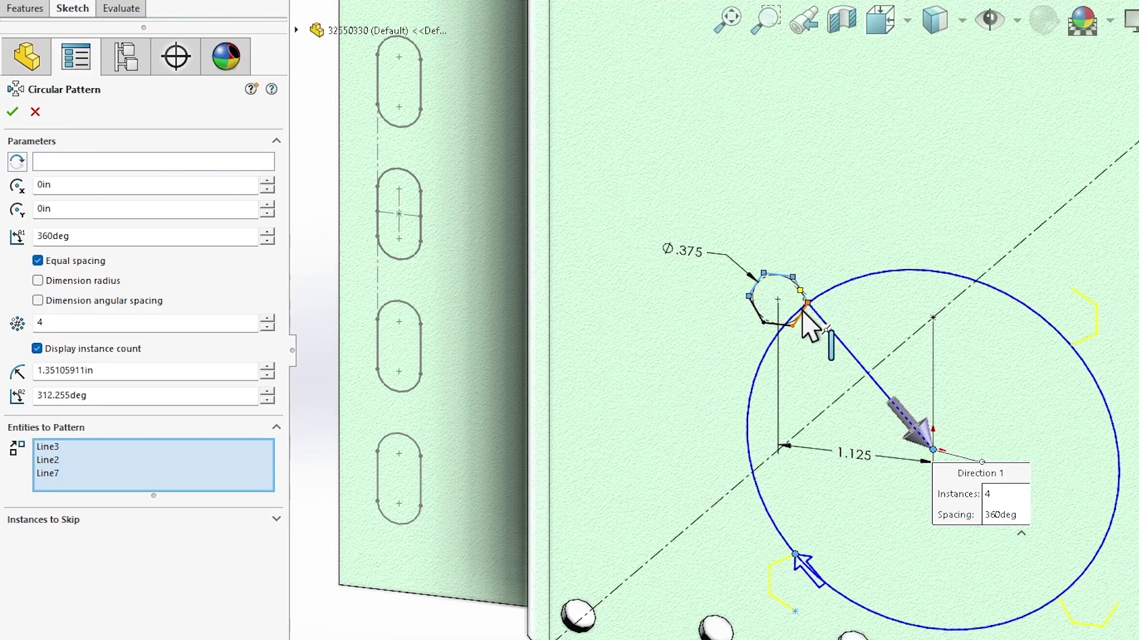
click(795, 322)
click(788, 326)
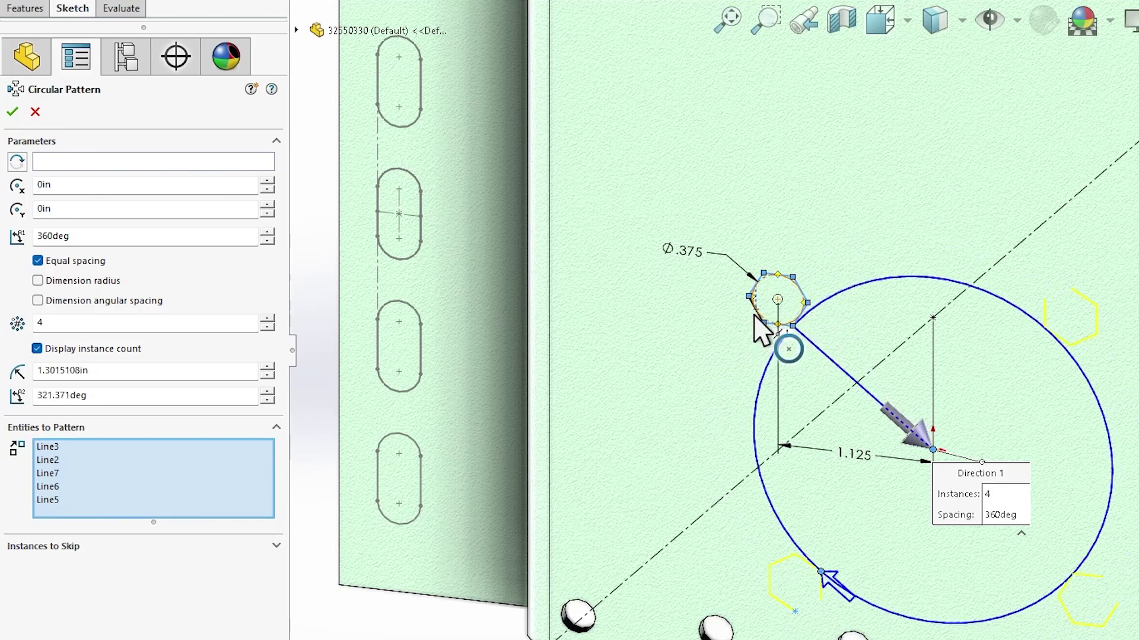
click(754, 316)
click(752, 307)
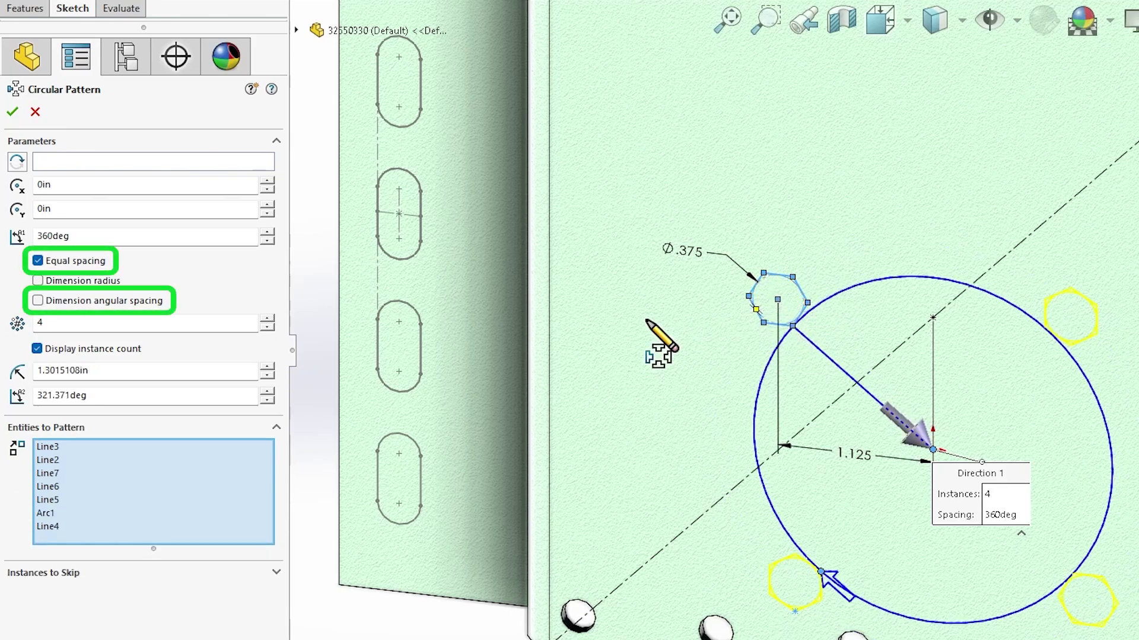
Centre the circular hexagon pattern on the diagonal construction line's midpoint, set it to 6 instances, and accept it.
click(178, 157)
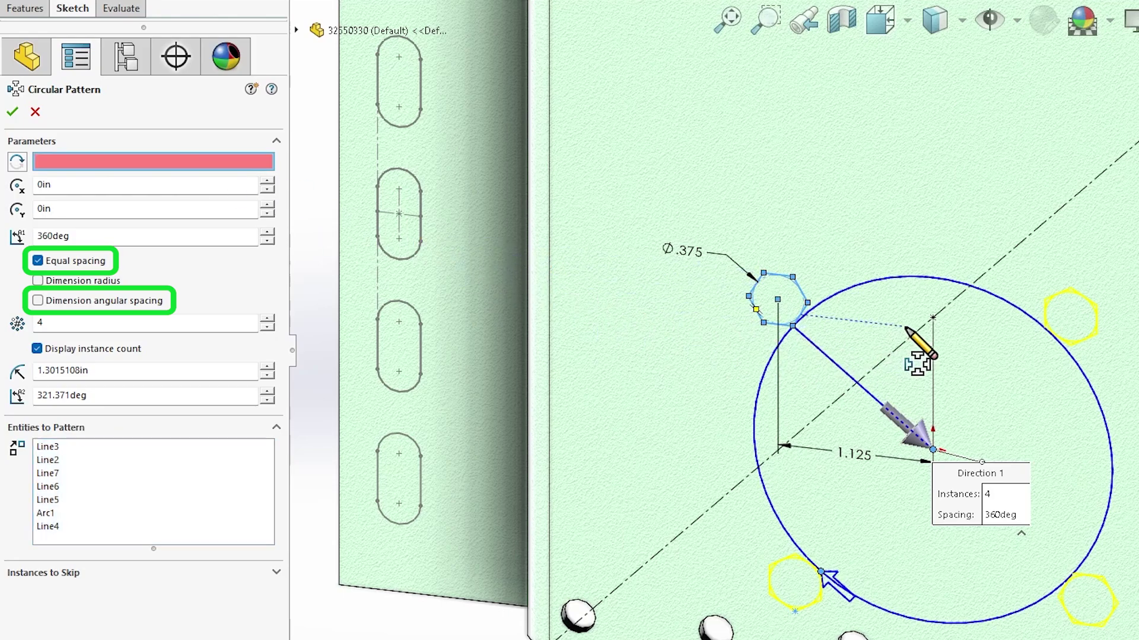
click(933, 318)
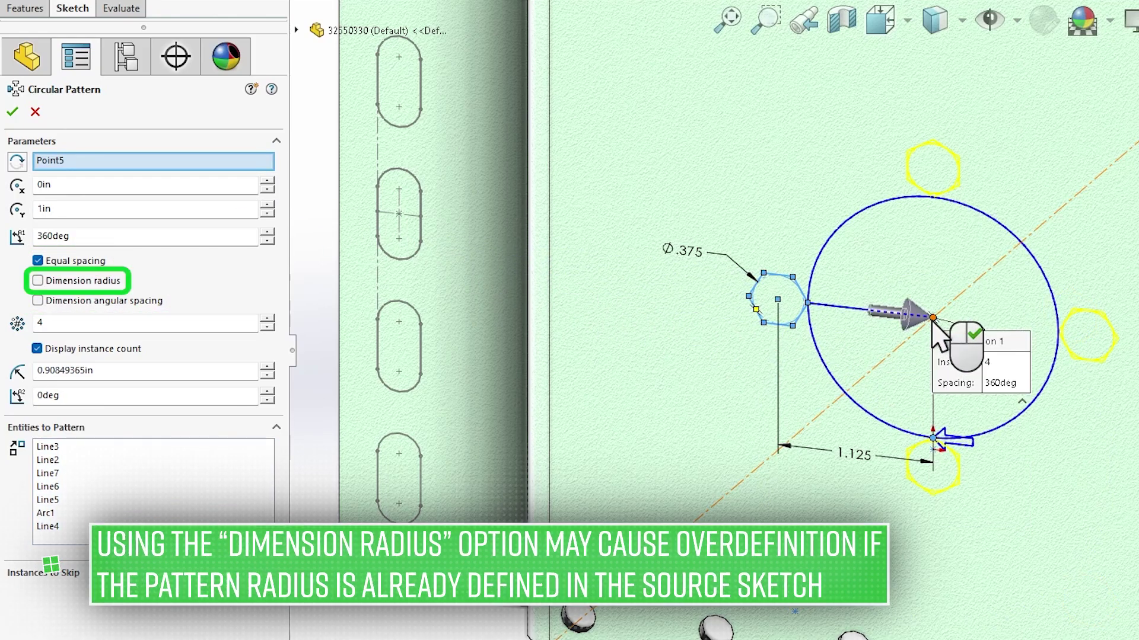
drag(100, 324, 24, 324)
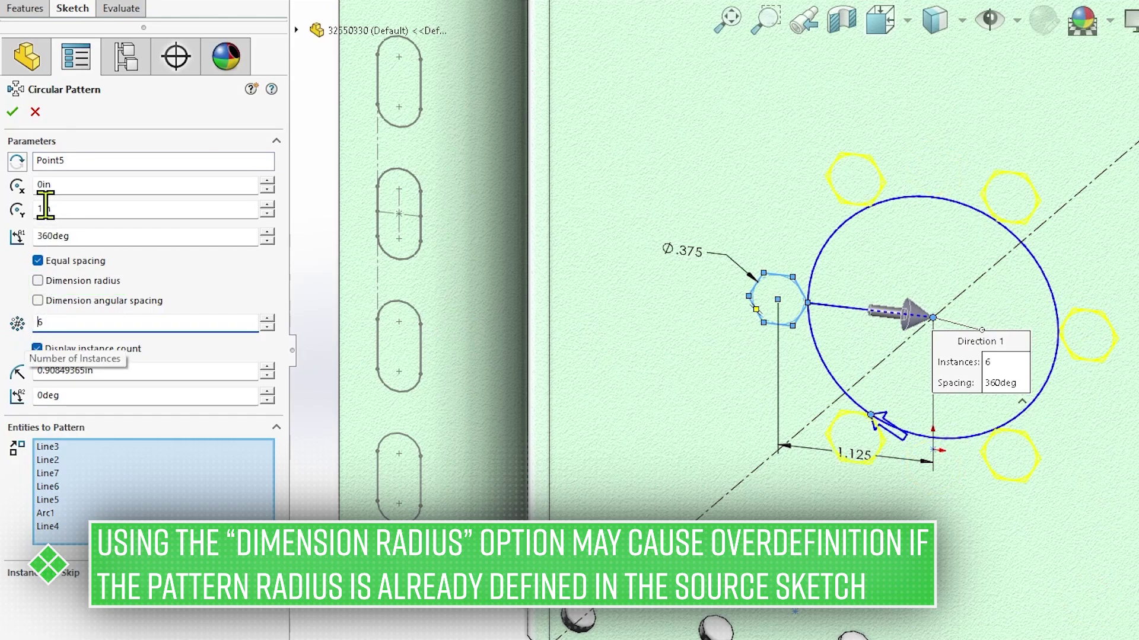
click(13, 112)
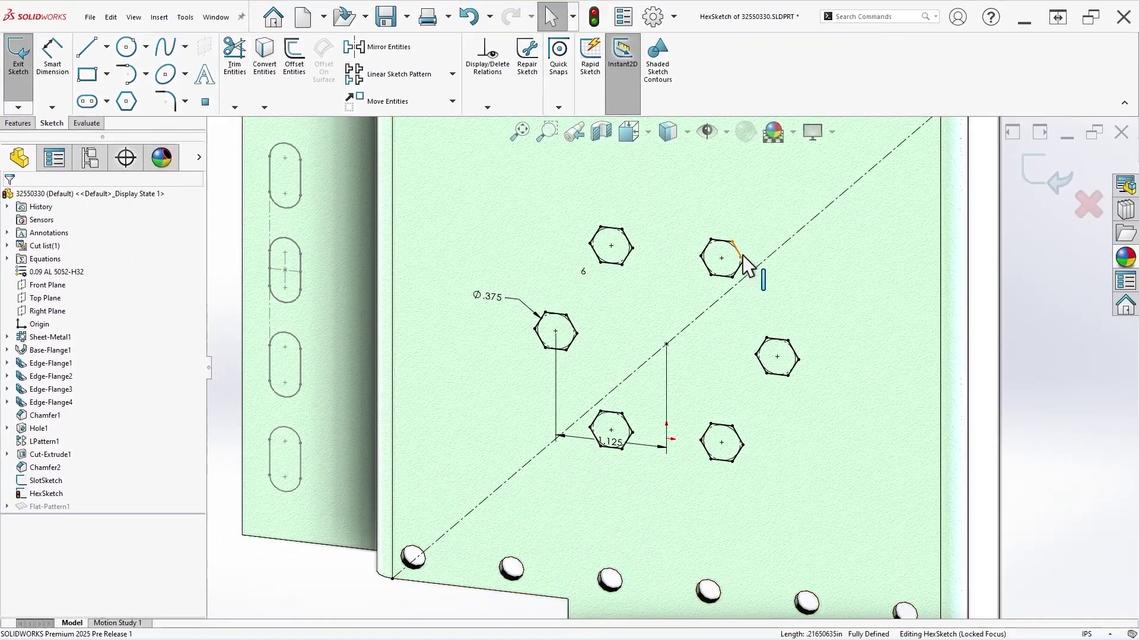
click(800, 236)
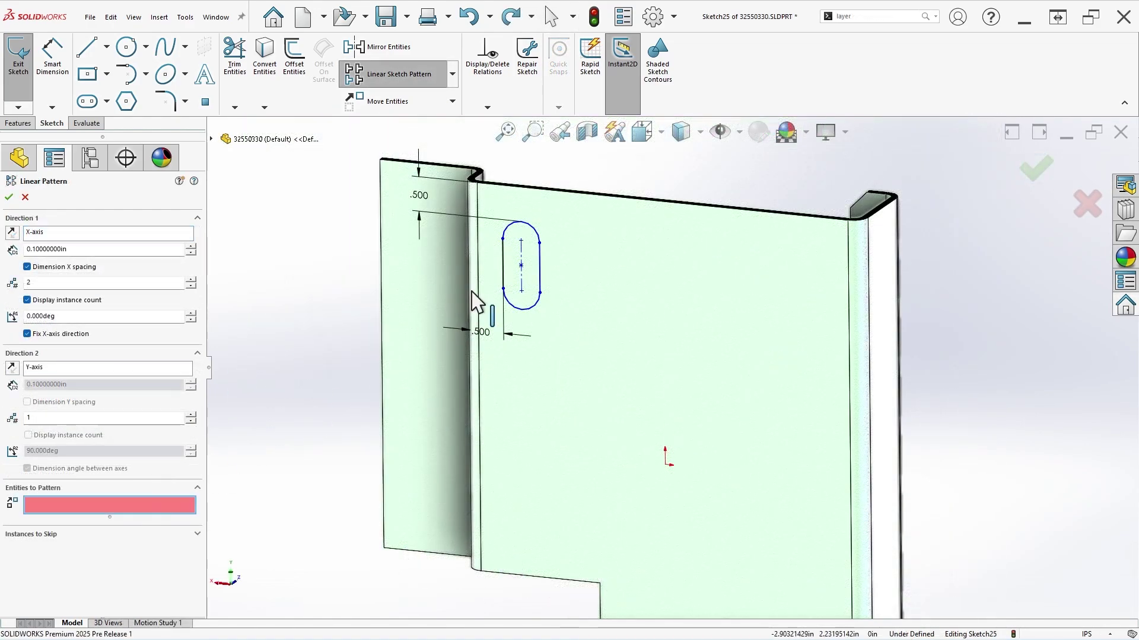
Set up a linear sketch pattern of the slot, with the panel's upper edge as Direction 1 and the flange's outer vertical edge as Direction 2.
click(504, 279)
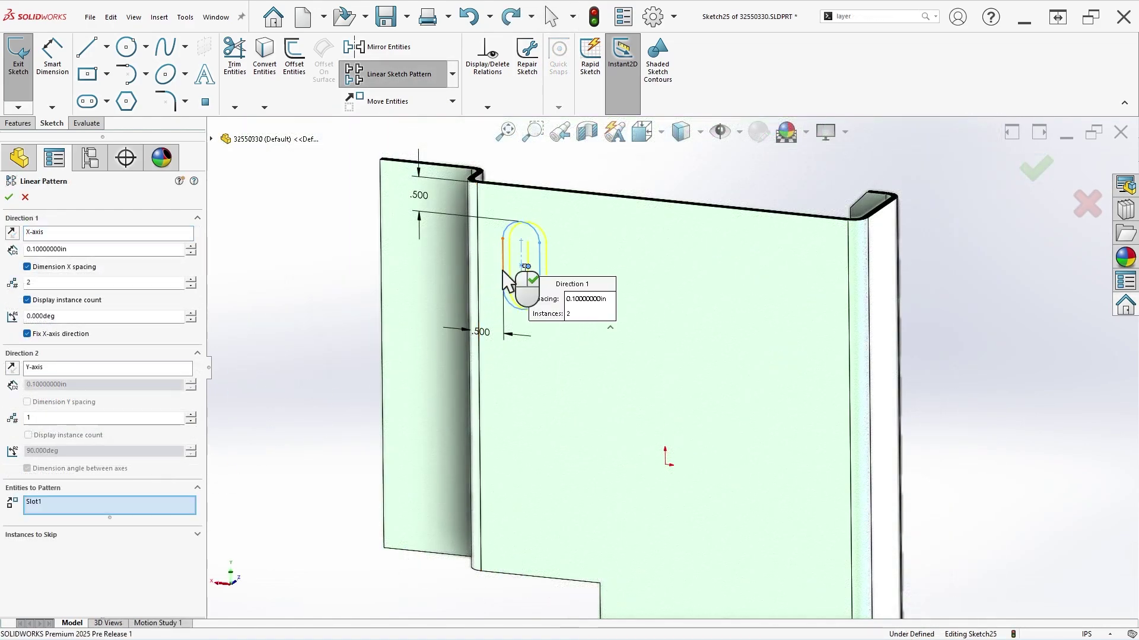
click(188, 235)
click(510, 188)
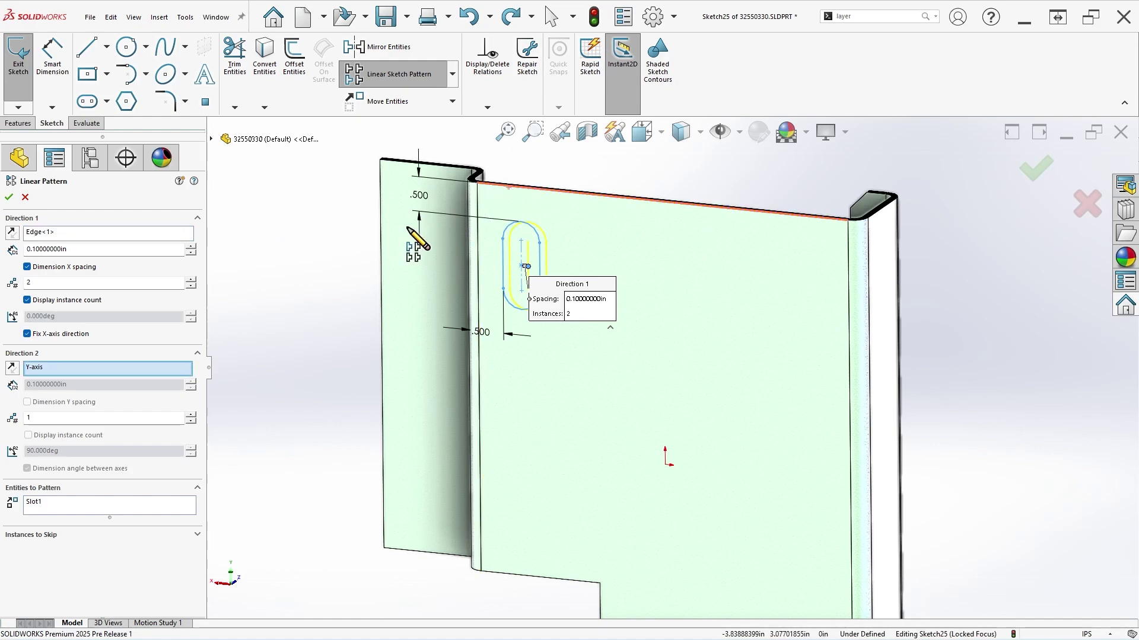
click(380, 255)
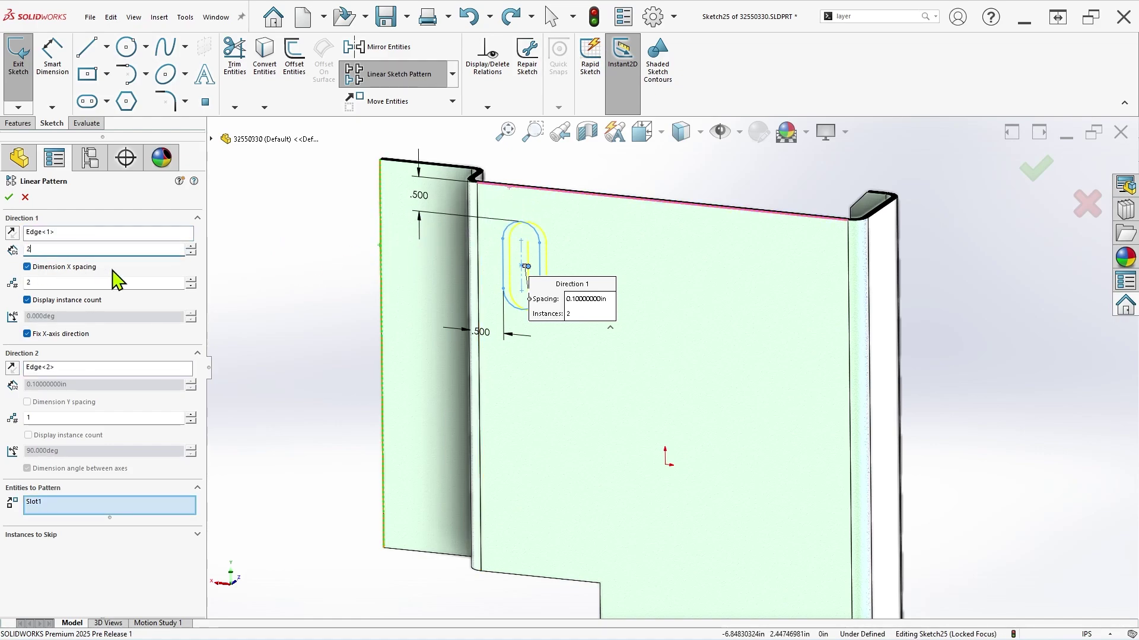
Set 3 slot instances at 2 in along Direction 1 and 3 at 1.75 in along reversed Direction 2, with Direction 2's instance count displayed.
text(3)
click(27, 435)
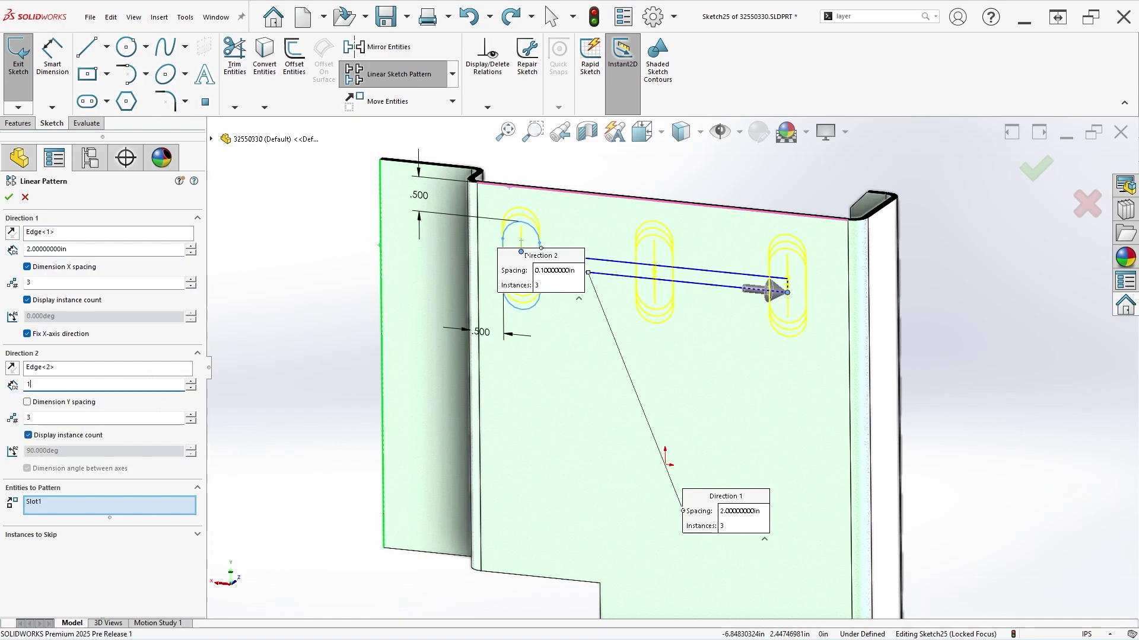
click(11, 367)
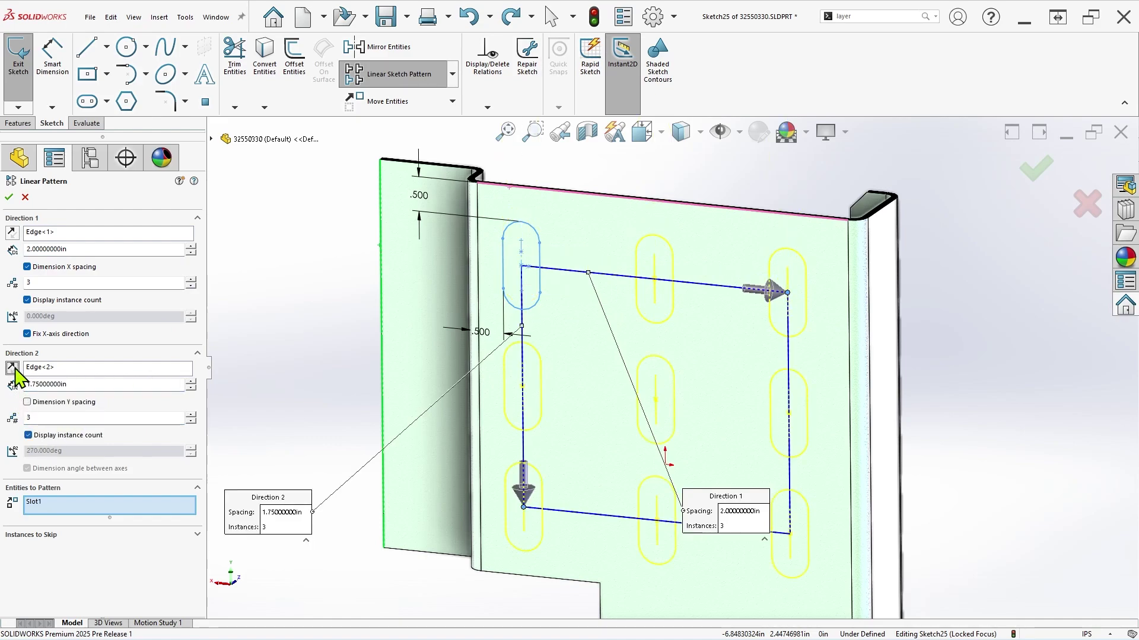
Accept the linear slot pattern and widen the source slot slightly by pulling its side outward.
click(9, 198)
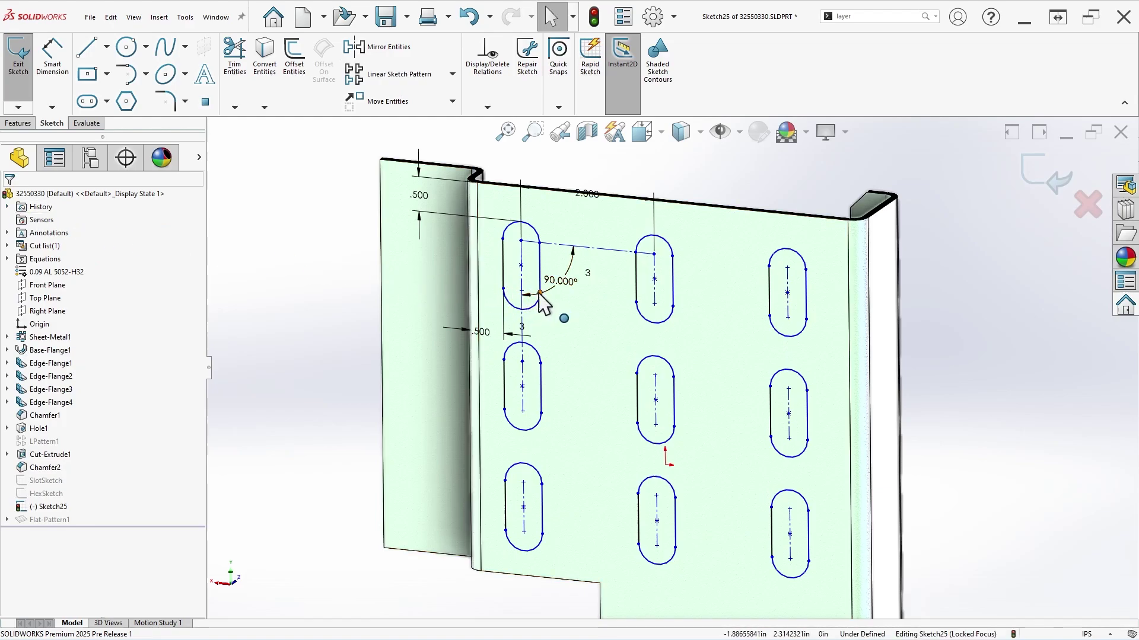
mouse_move(539, 294)
mouse_down()
mouse_move(589, 343)
mouse_move(522, 259)
mouse_move(534, 320)
mouse_move(544, 293)
mouse_up()
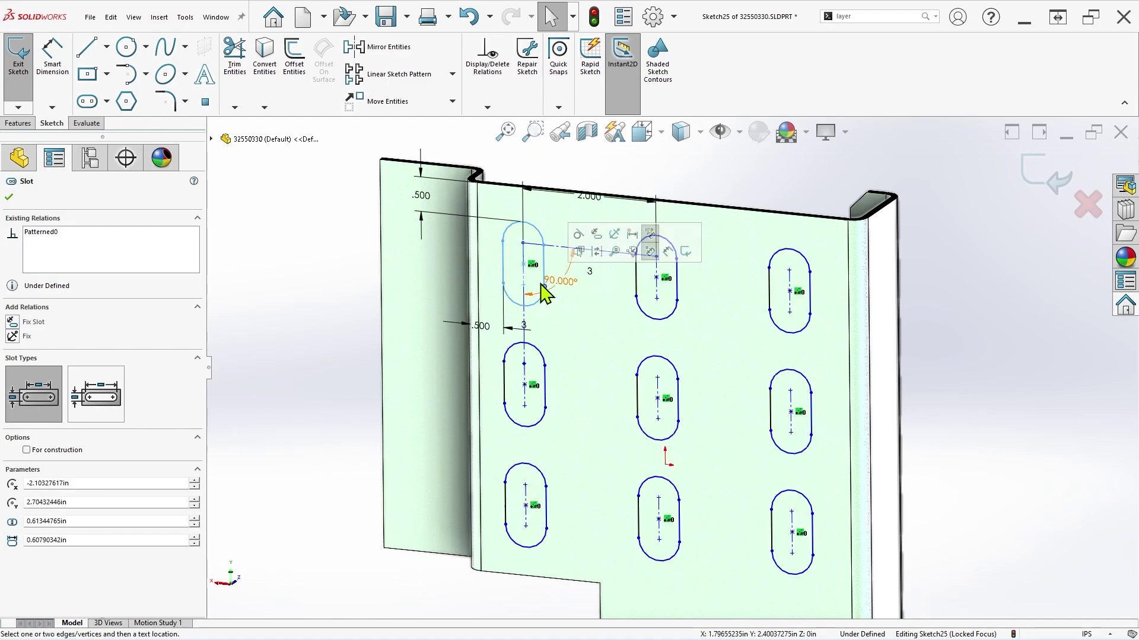